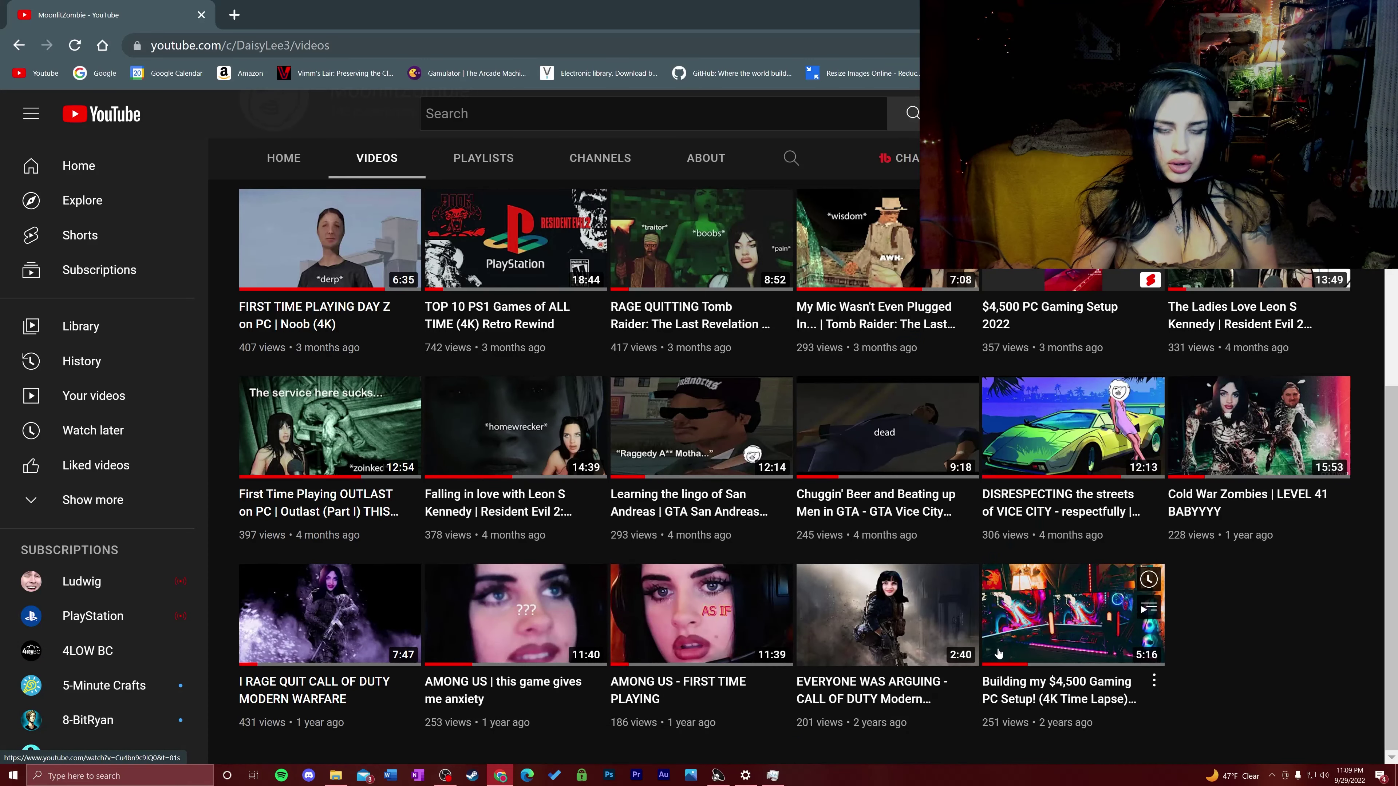
- Highlight the other channel's 'This channel has no videos.' message, then MoonlitZombie's 143 subscriber count
{"action": "scroll", "coordinate": [758, 383], "scroll_direction": "up", "scroll_amount": 10}
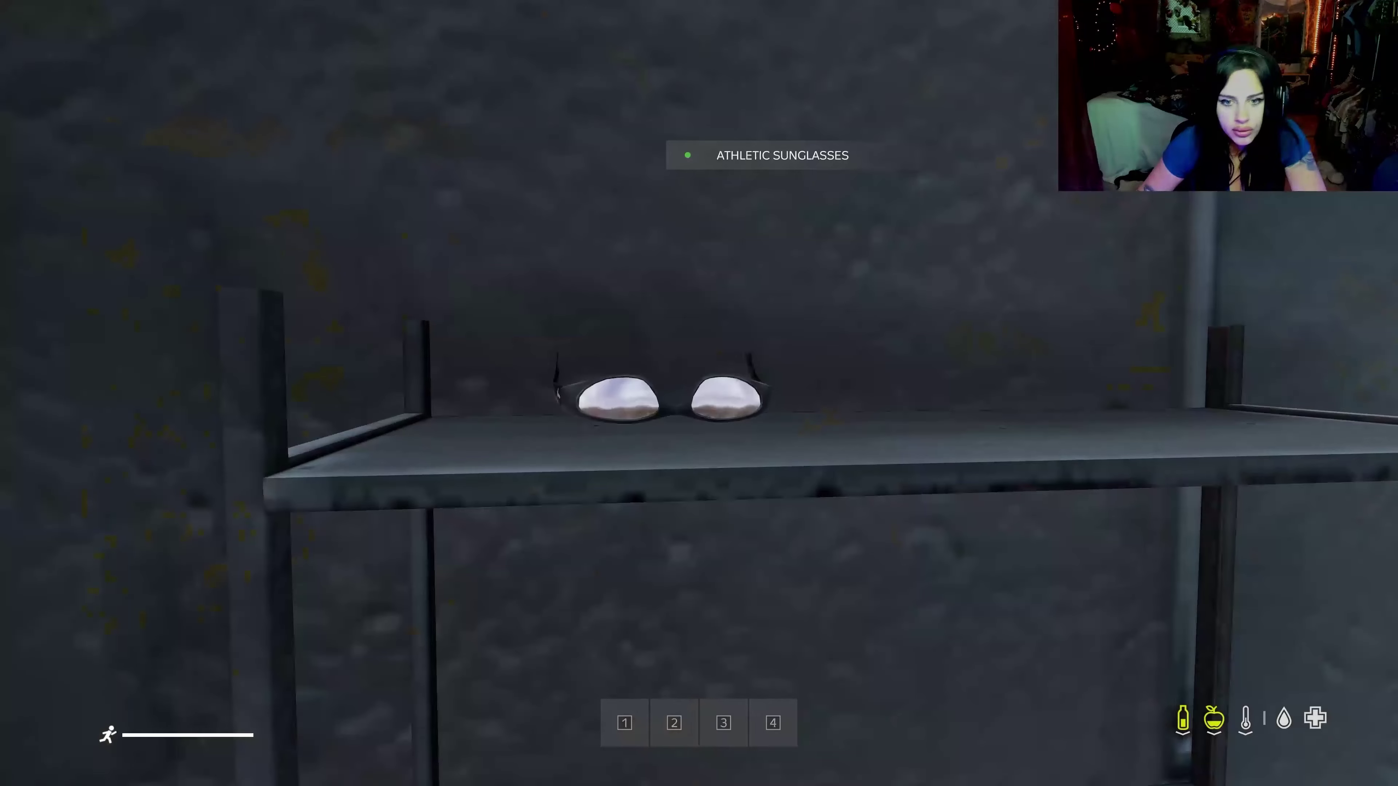
{"action": "key", "text": "f"}
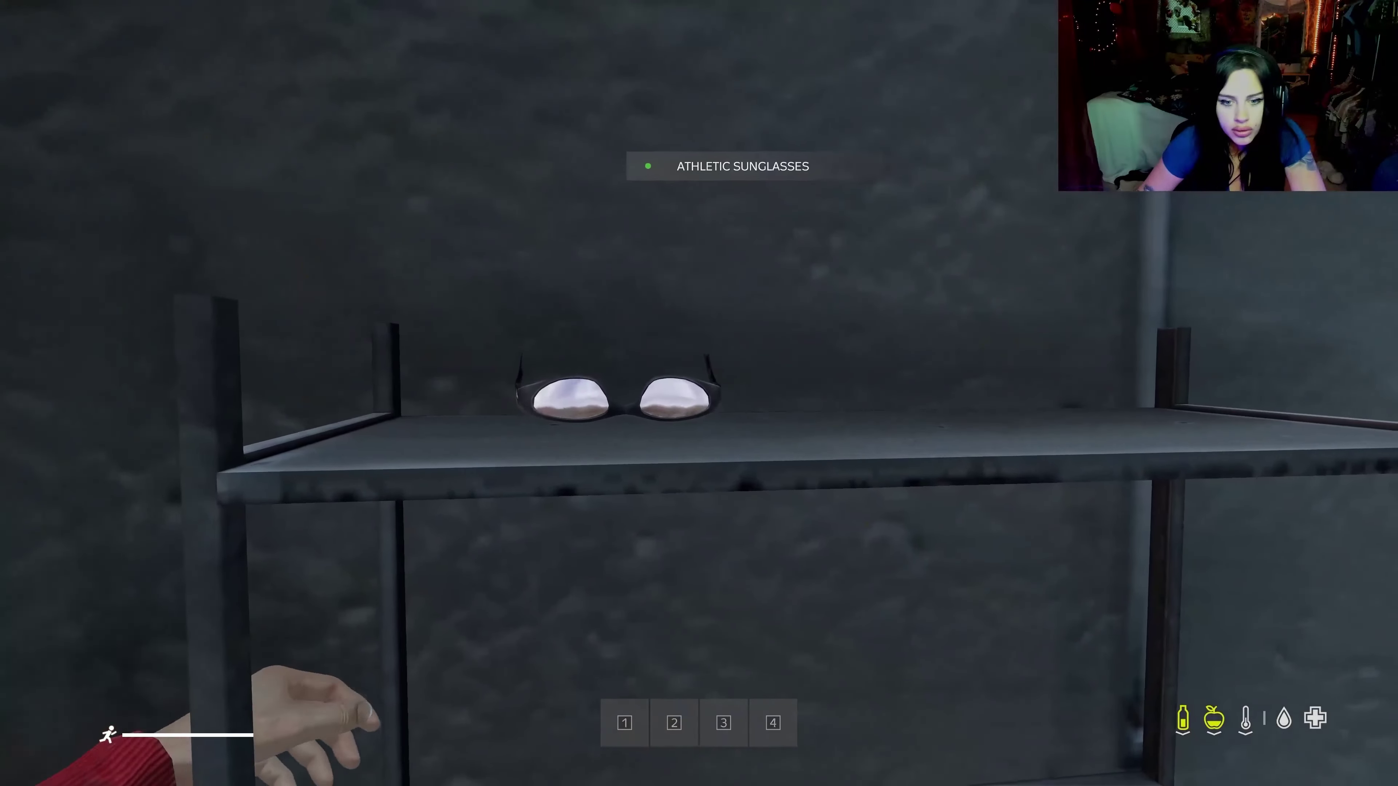
{"action": "key", "text": "Tab"}
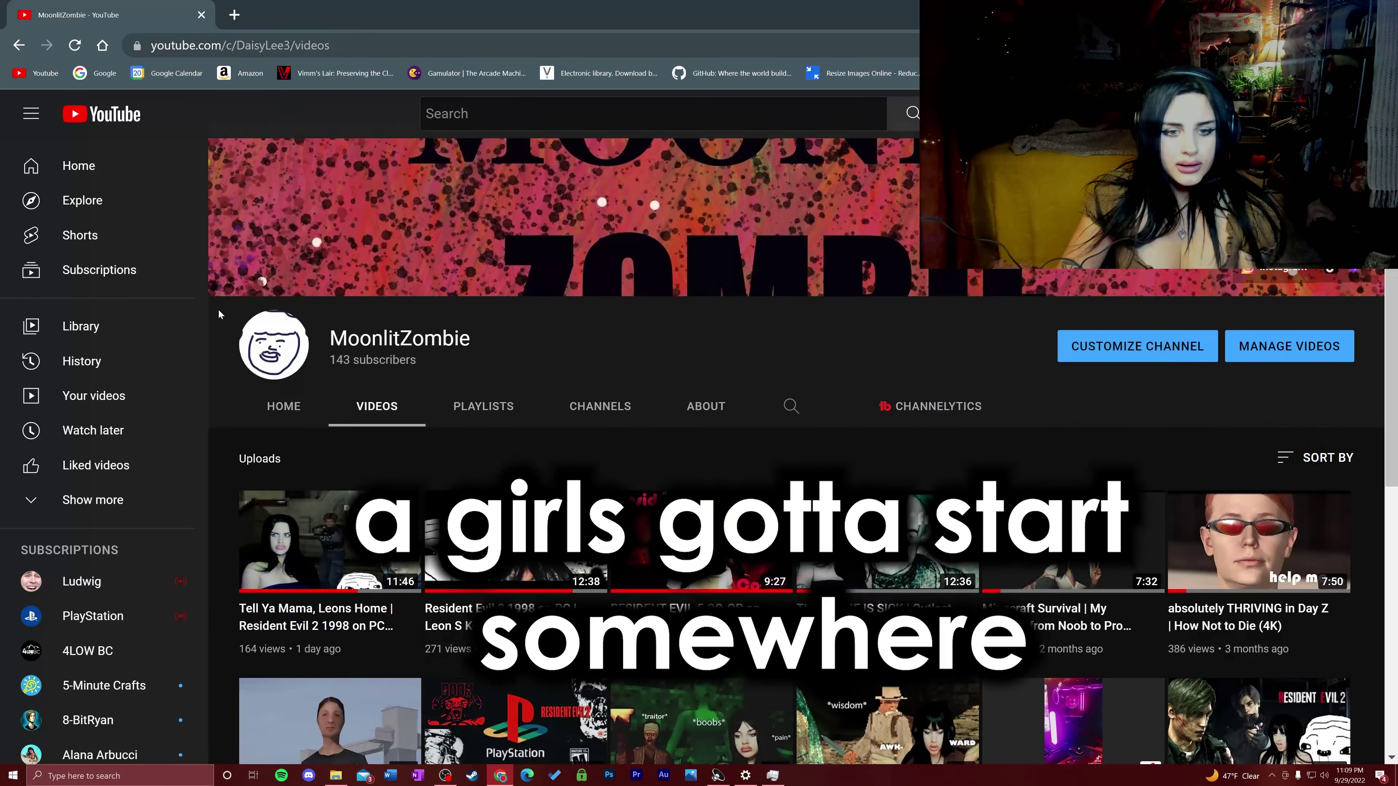
{"action": "scroll", "coordinate": [218, 309], "scroll_direction": "down", "scroll_amount": 3}
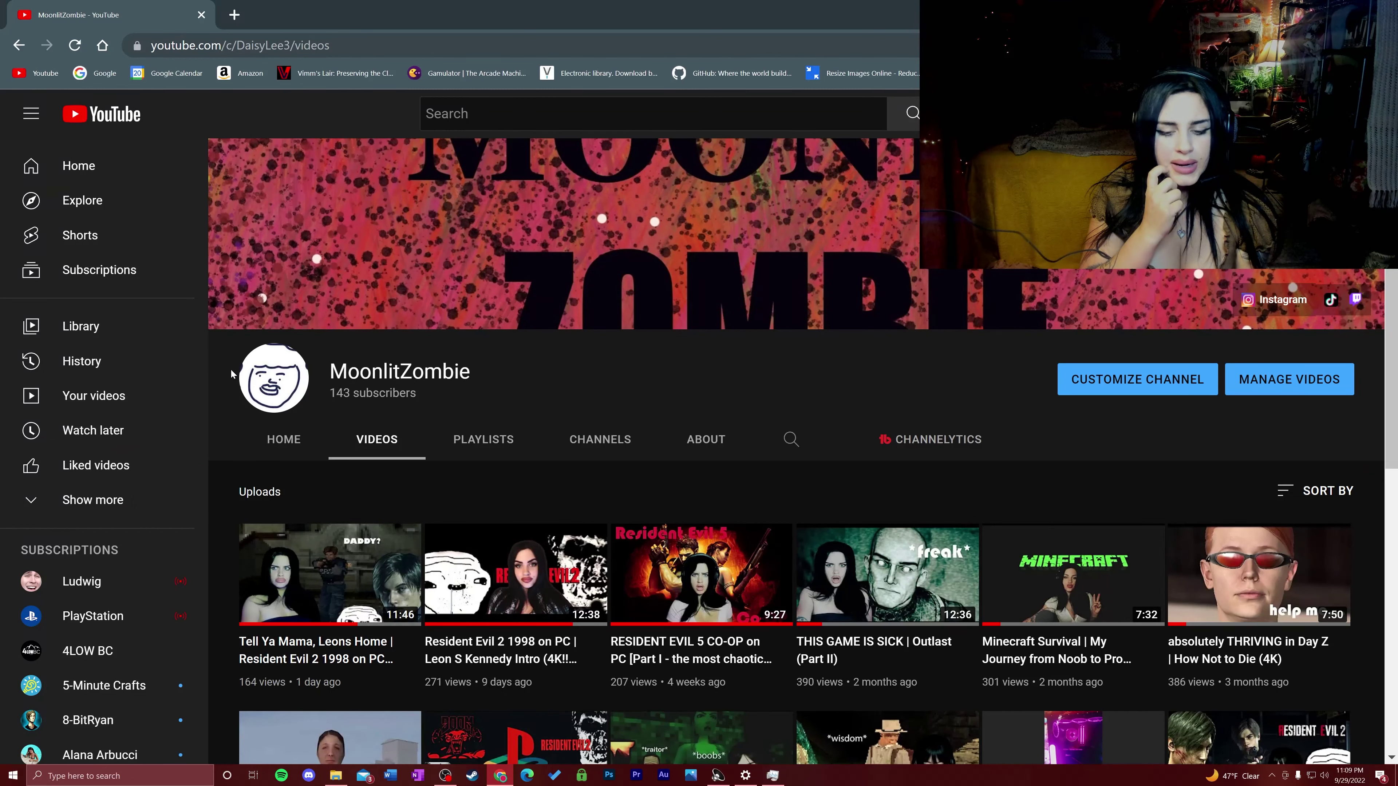
{"action": "scroll", "coordinate": [544, 352], "scroll_direction": "down", "scroll_amount": 2}
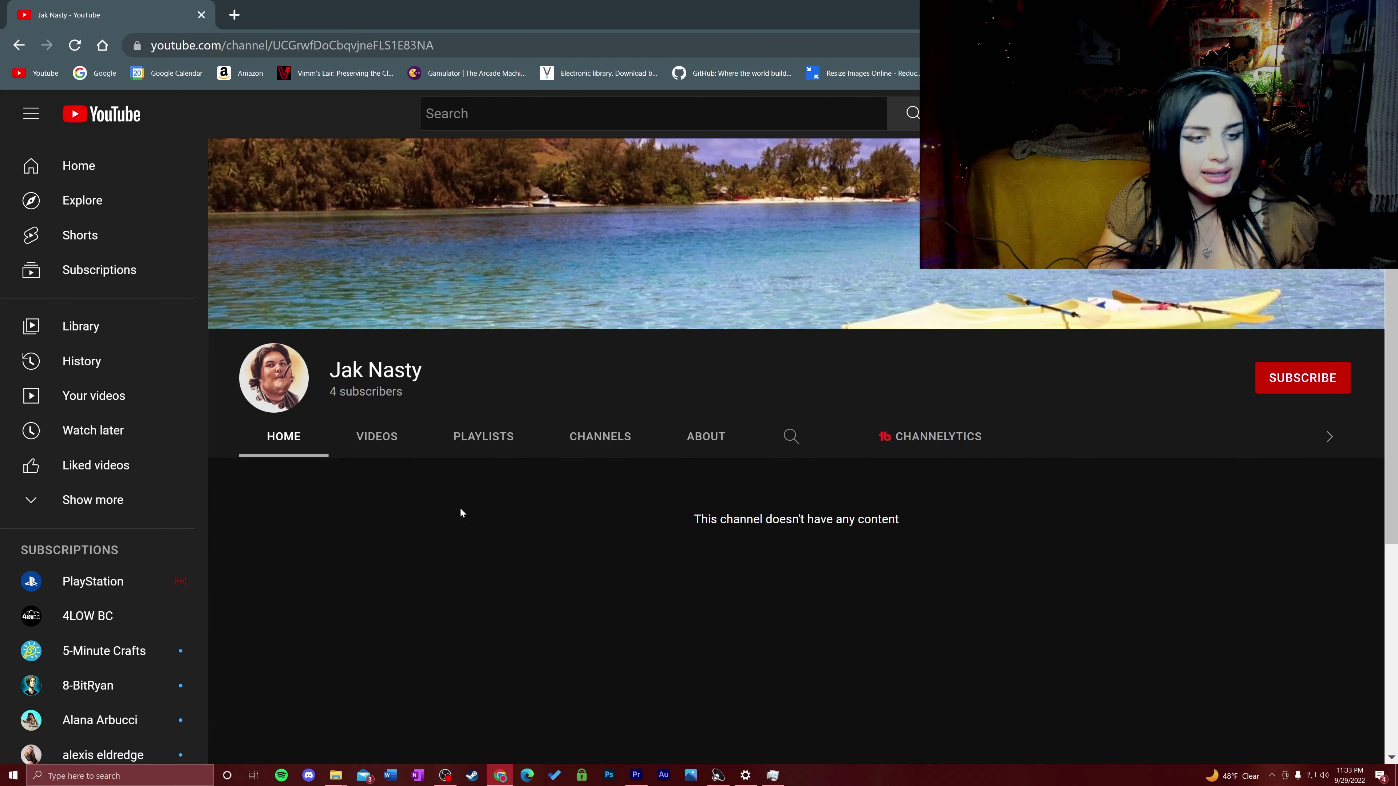
{"action": "left_click", "coordinate": [402, 444]}
{"action": "scroll", "coordinate": [437, 440], "scroll_direction": "down", "scroll_amount": 5}
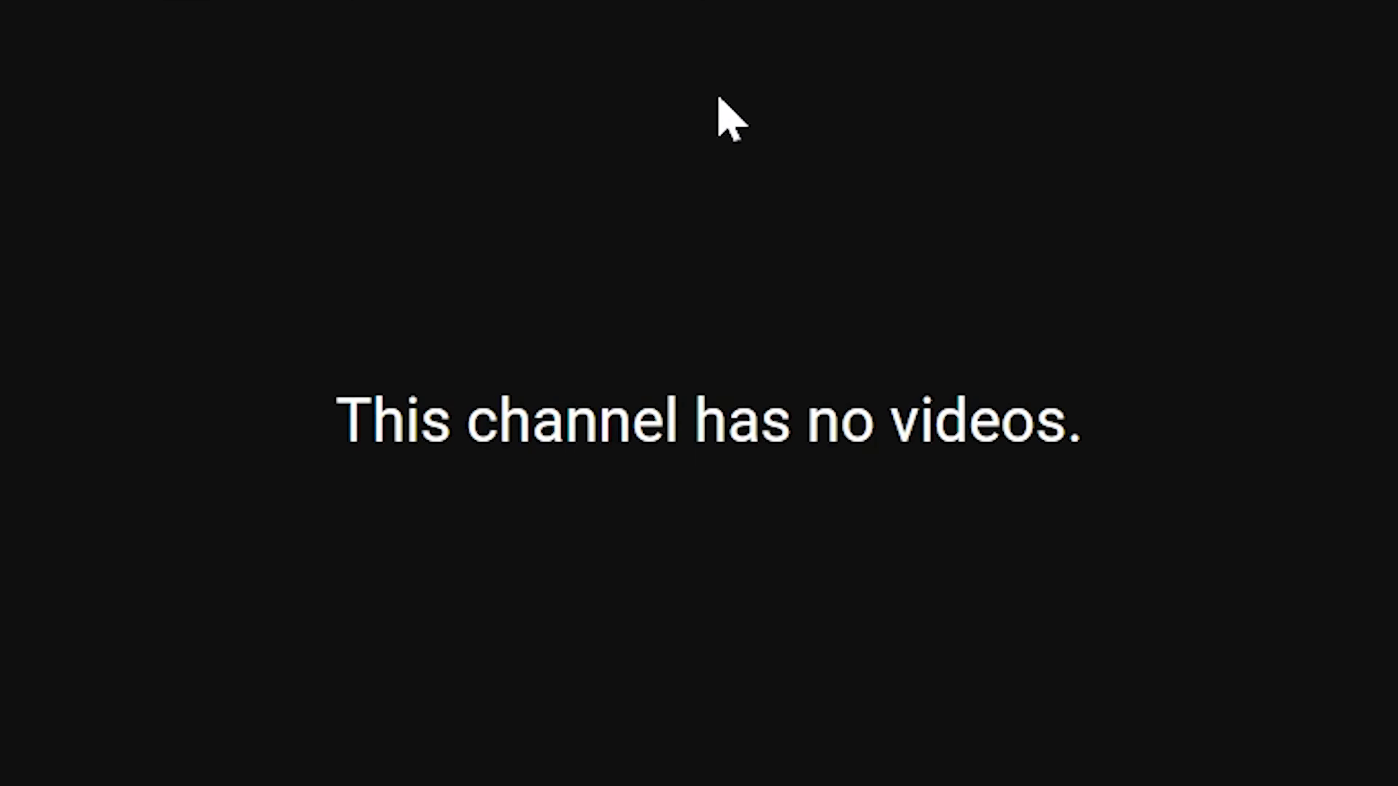
{"action": "left_click_drag", "start_coordinate": [871, 272], "coordinate": [644, 309]}
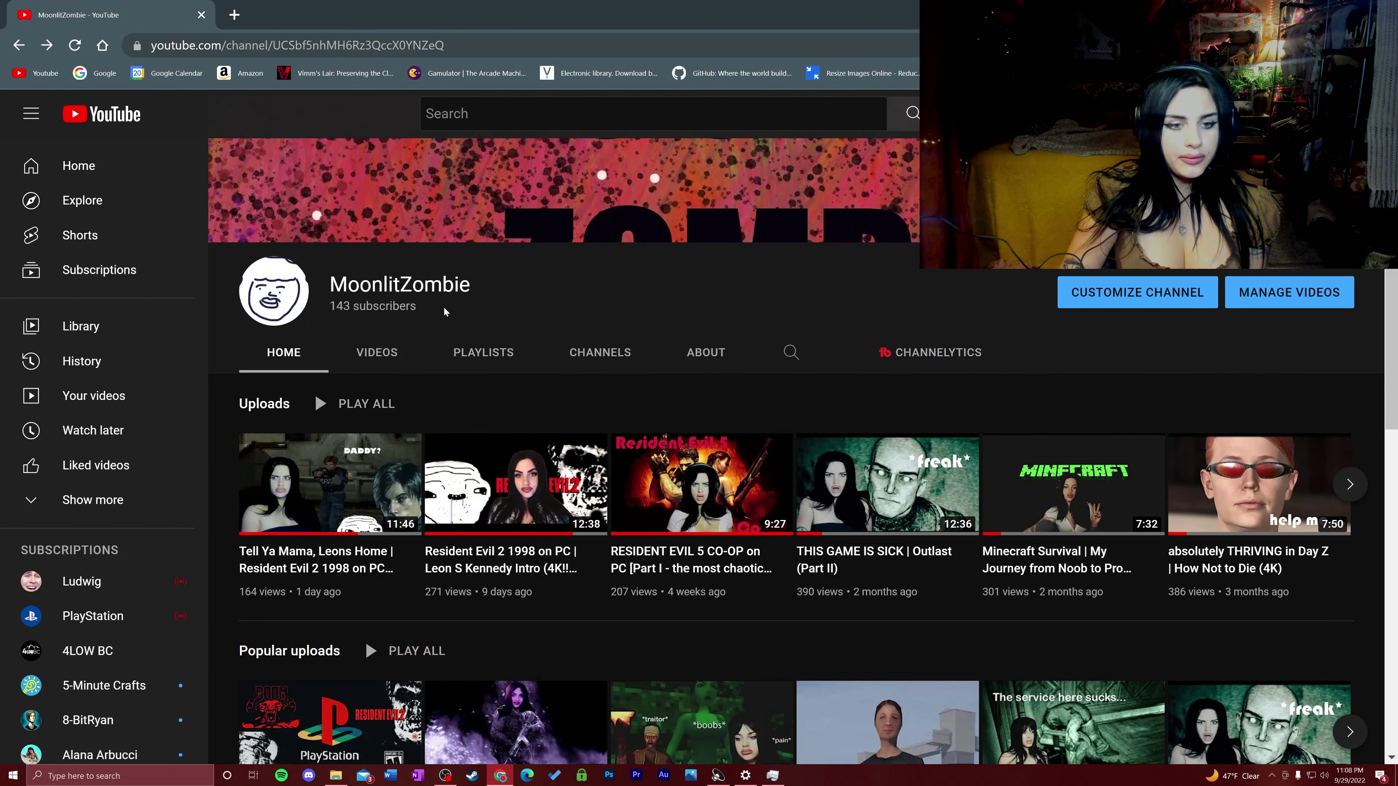
{"action": "left_click_drag", "start_coordinate": [435, 306], "coordinate": [330, 306]}
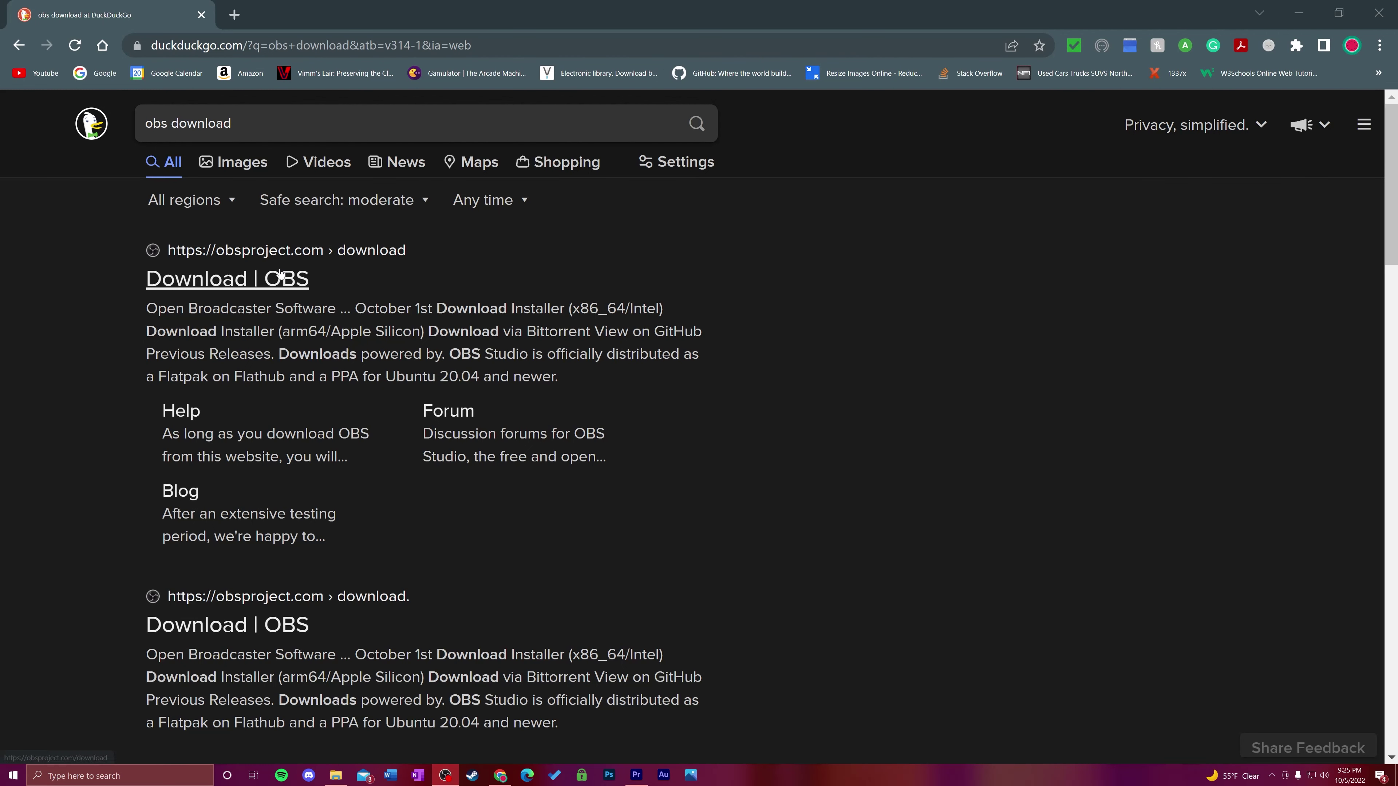
- Open the 'Download | OBS' result and scroll down to its download buttons
{"action": "left_click", "coordinate": [285, 281]}
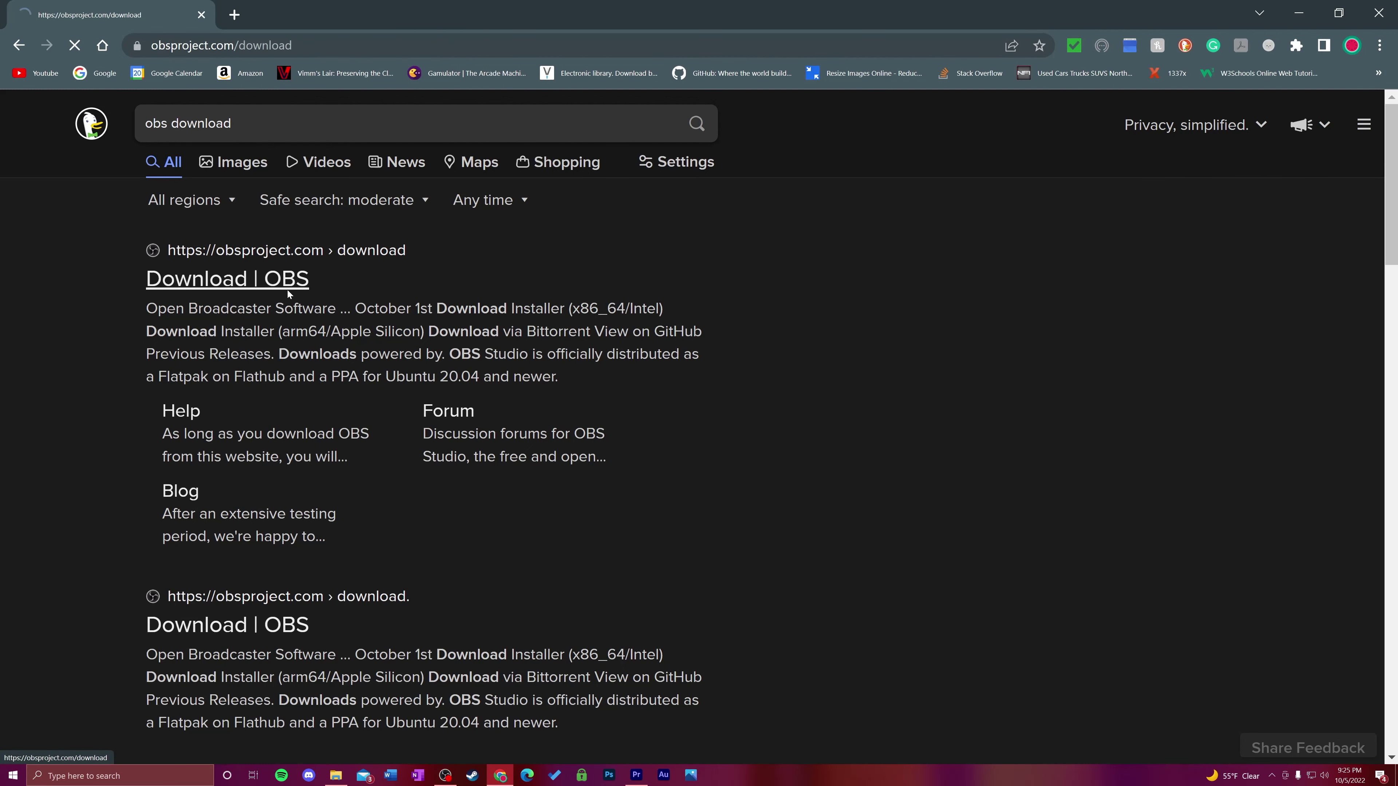
{"action": "scroll", "coordinate": [1070, 524], "scroll_direction": "down", "scroll_amount": 4}
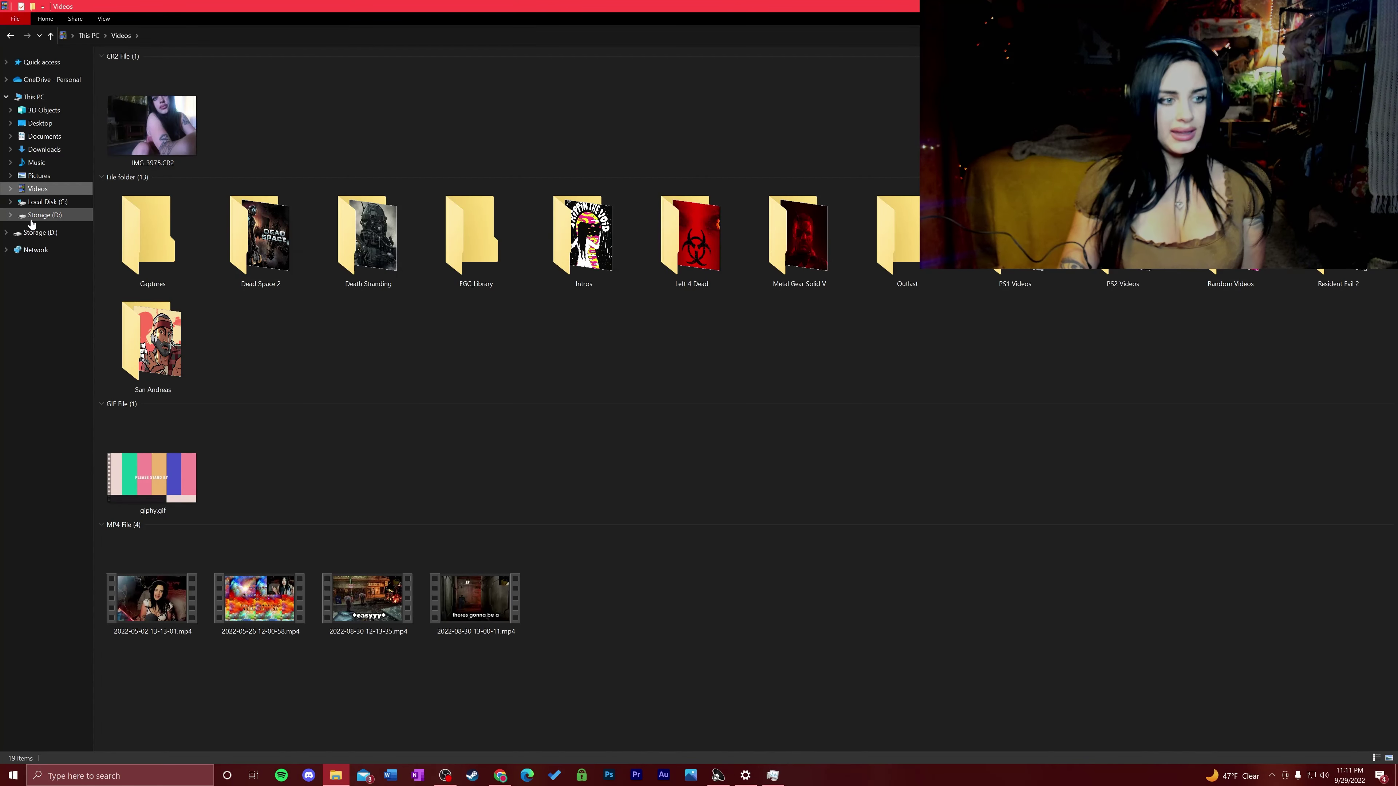
- Create a new folder in Storage (D:) > Videos and type the project name for it
{"action": "left_click", "coordinate": [40, 232]}
{"action": "double_click", "coordinate": [132, 188]}
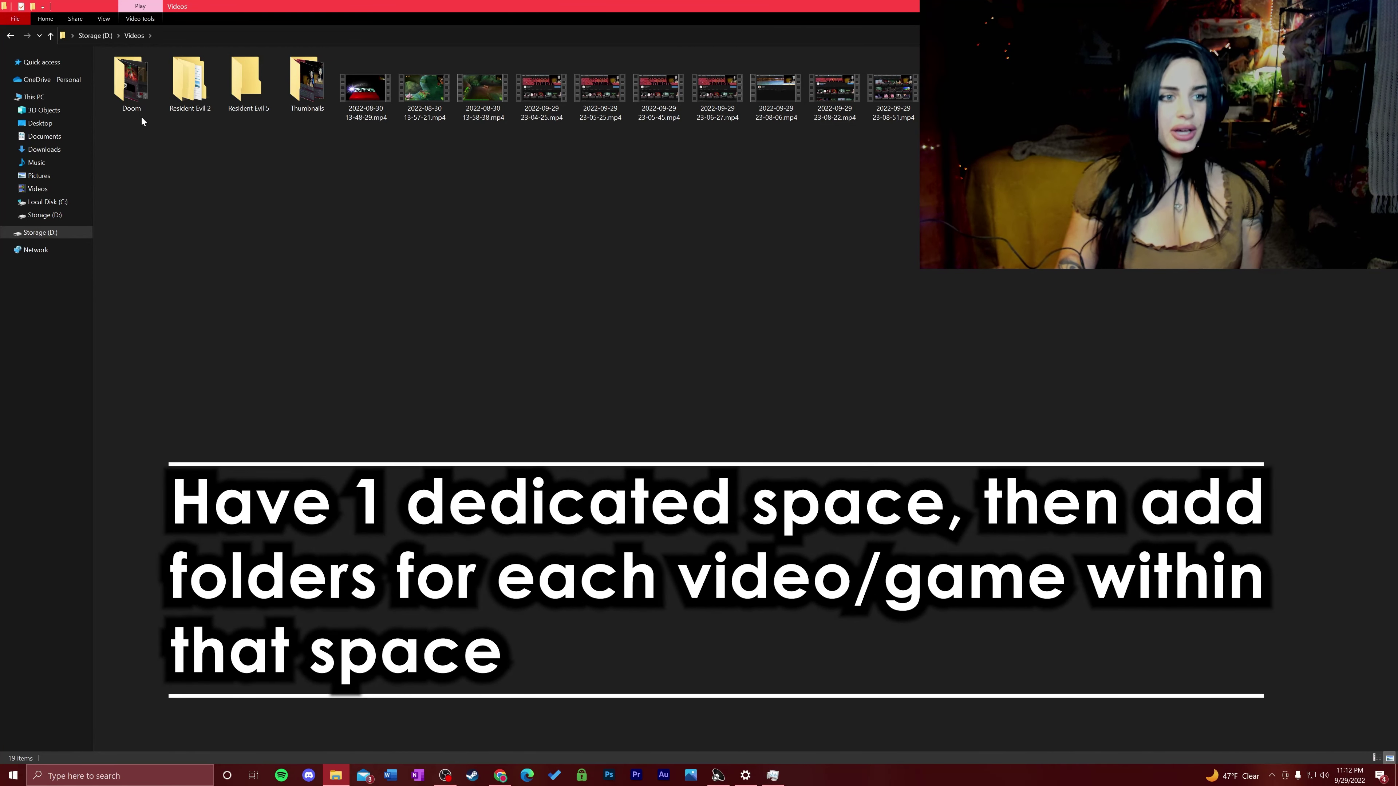
{"action": "left_click", "coordinate": [47, 19]}
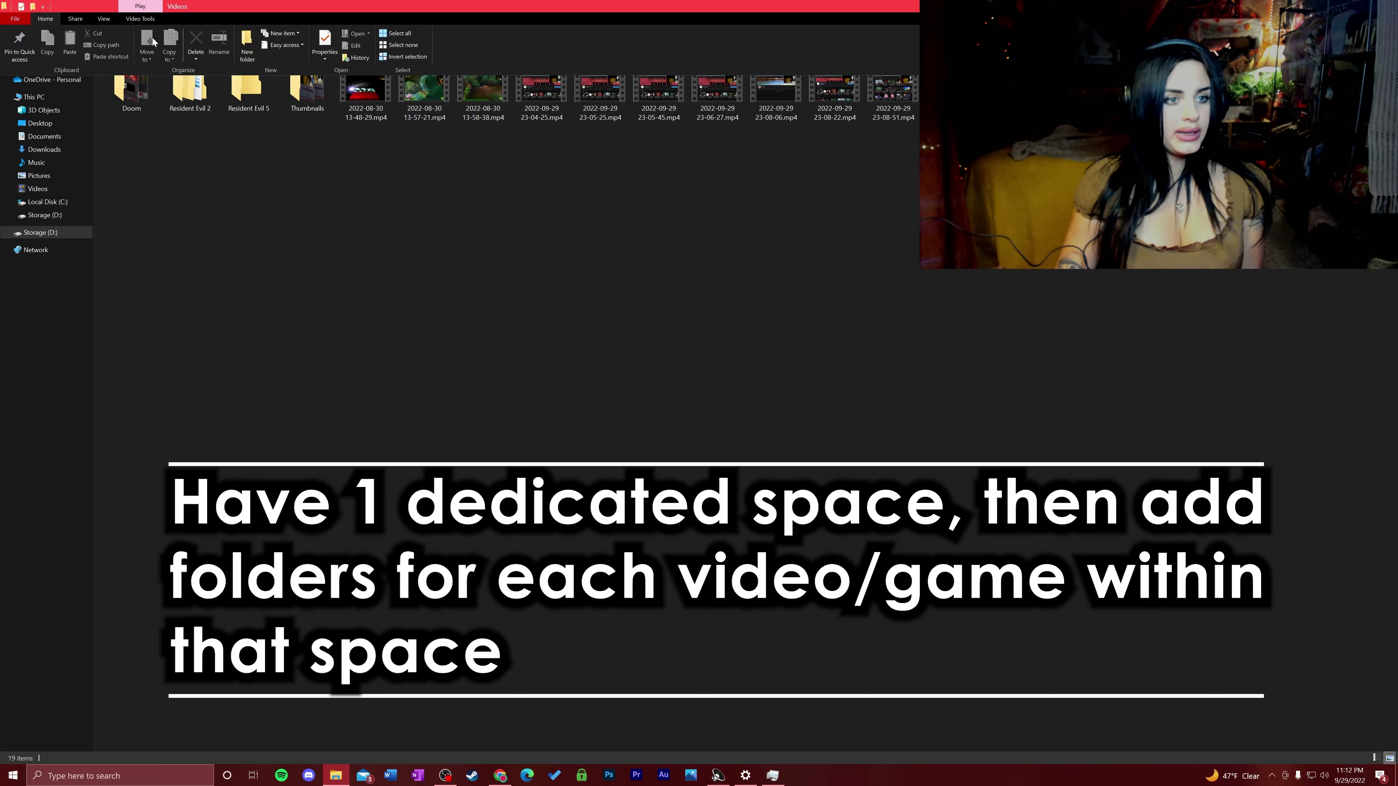
{"action": "left_click", "coordinate": [247, 44]}
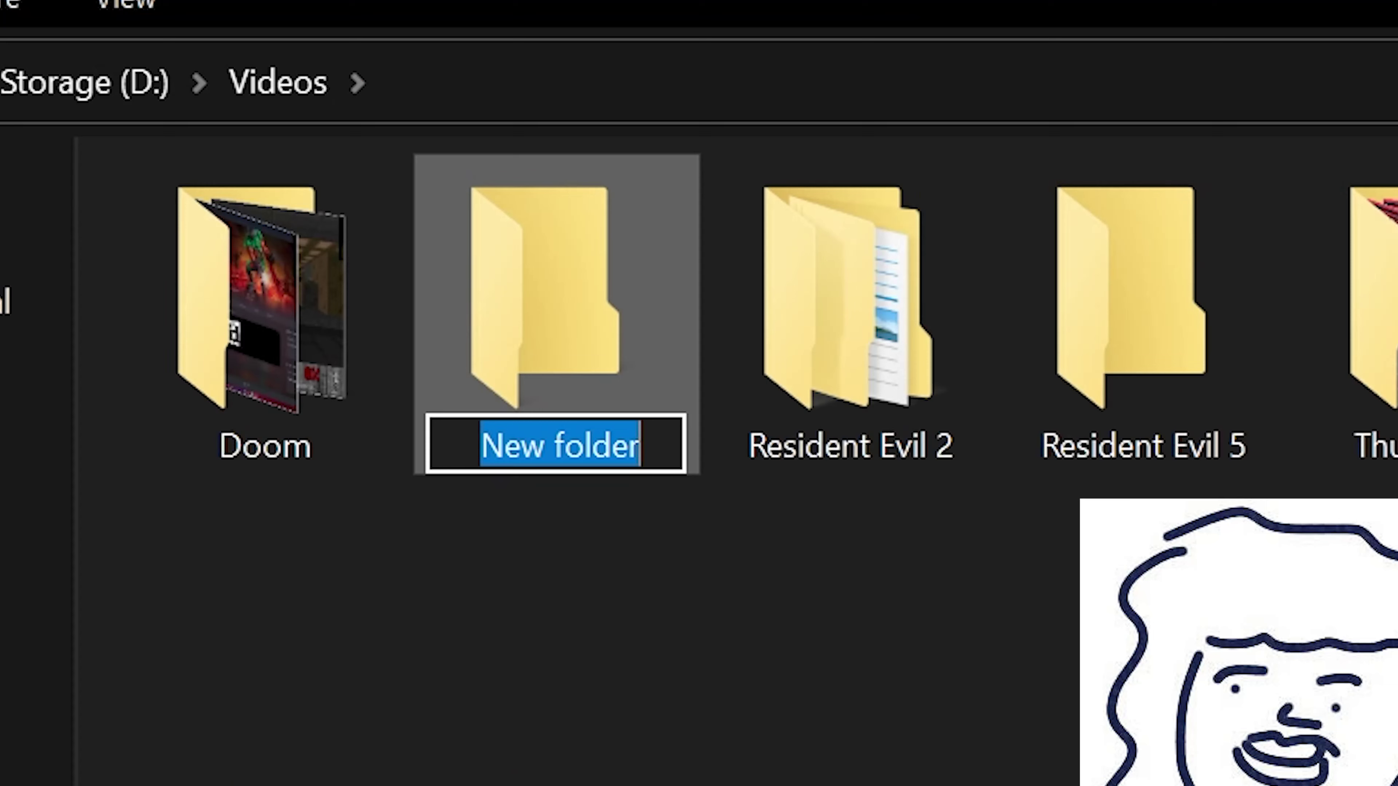
{"action": "type", "text": "how t"}
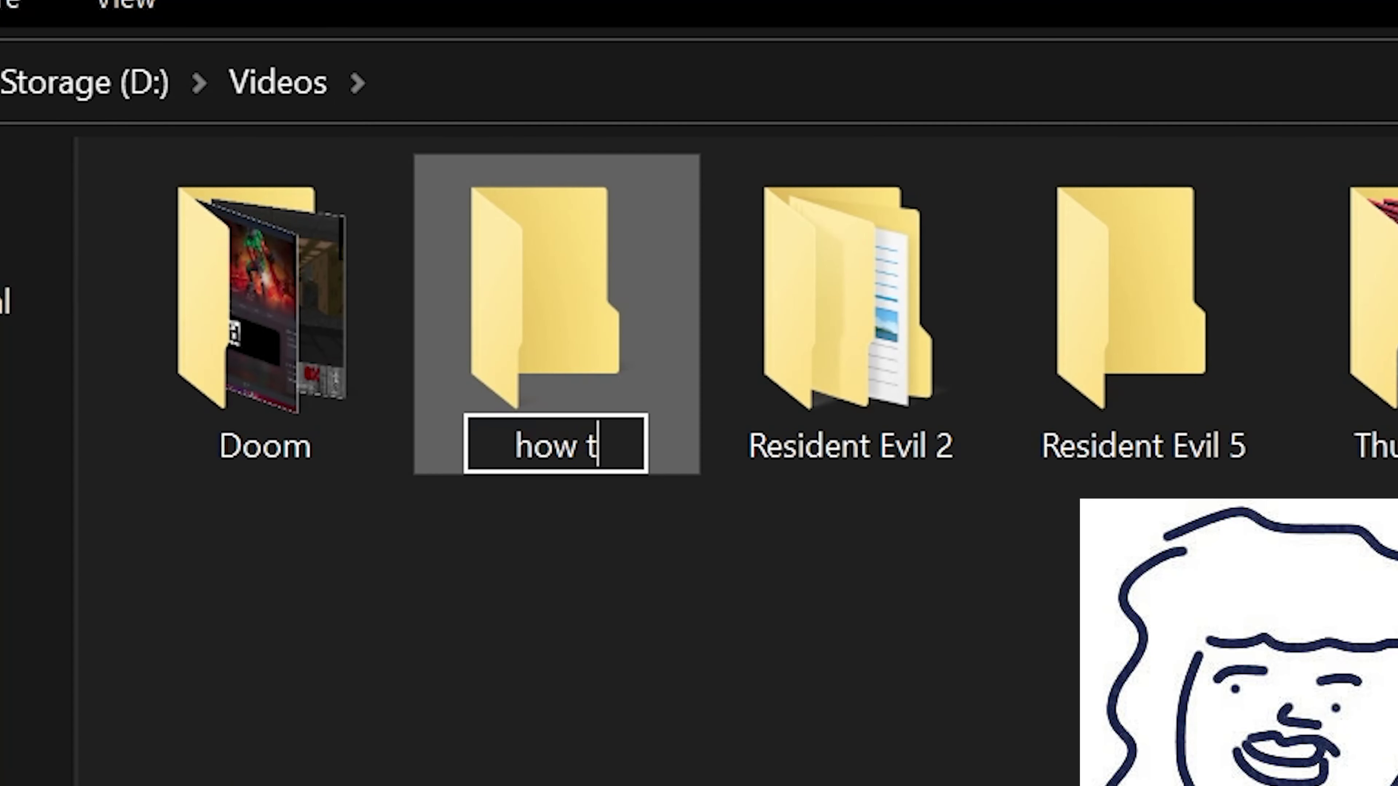
{"action": "type", "text": "o create... "}
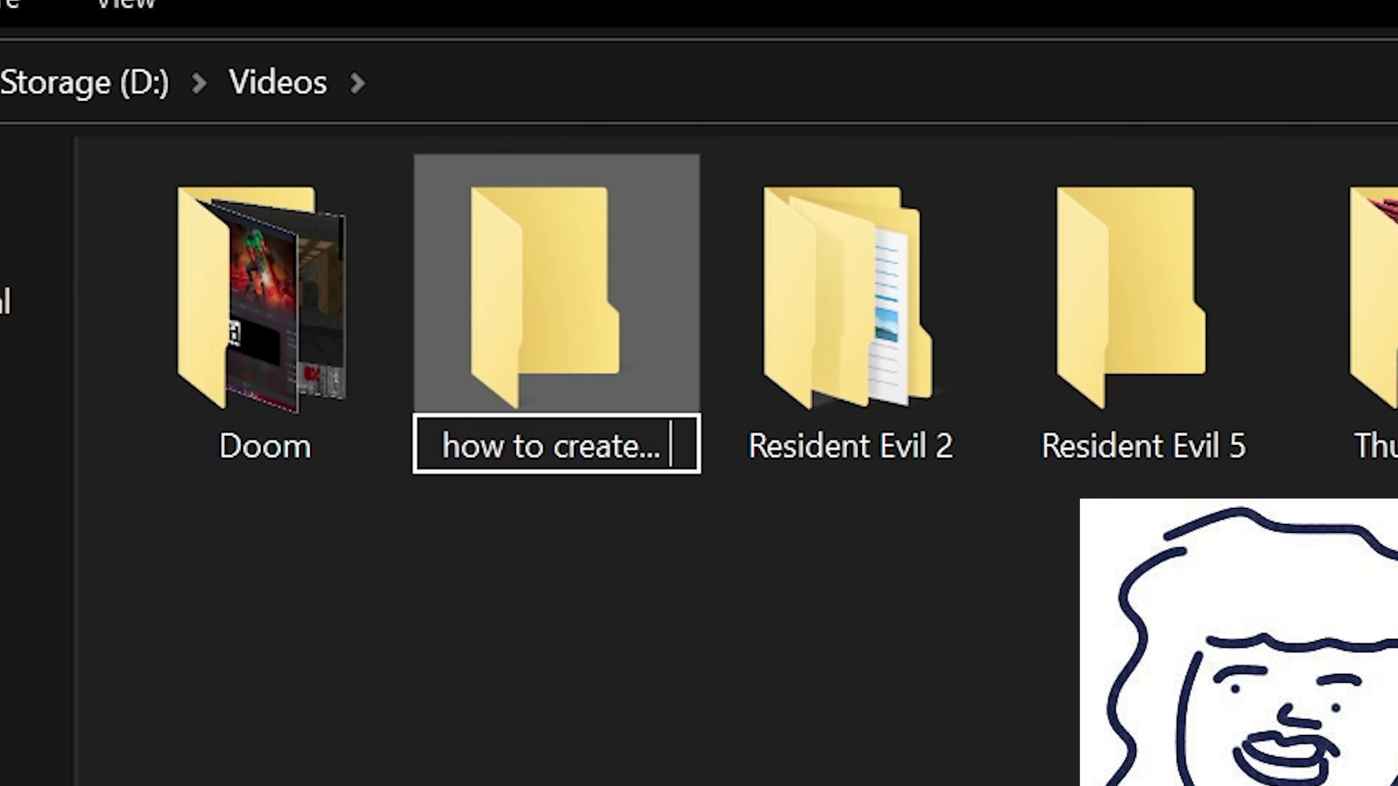
{"action": "type", "text": "god tie"}
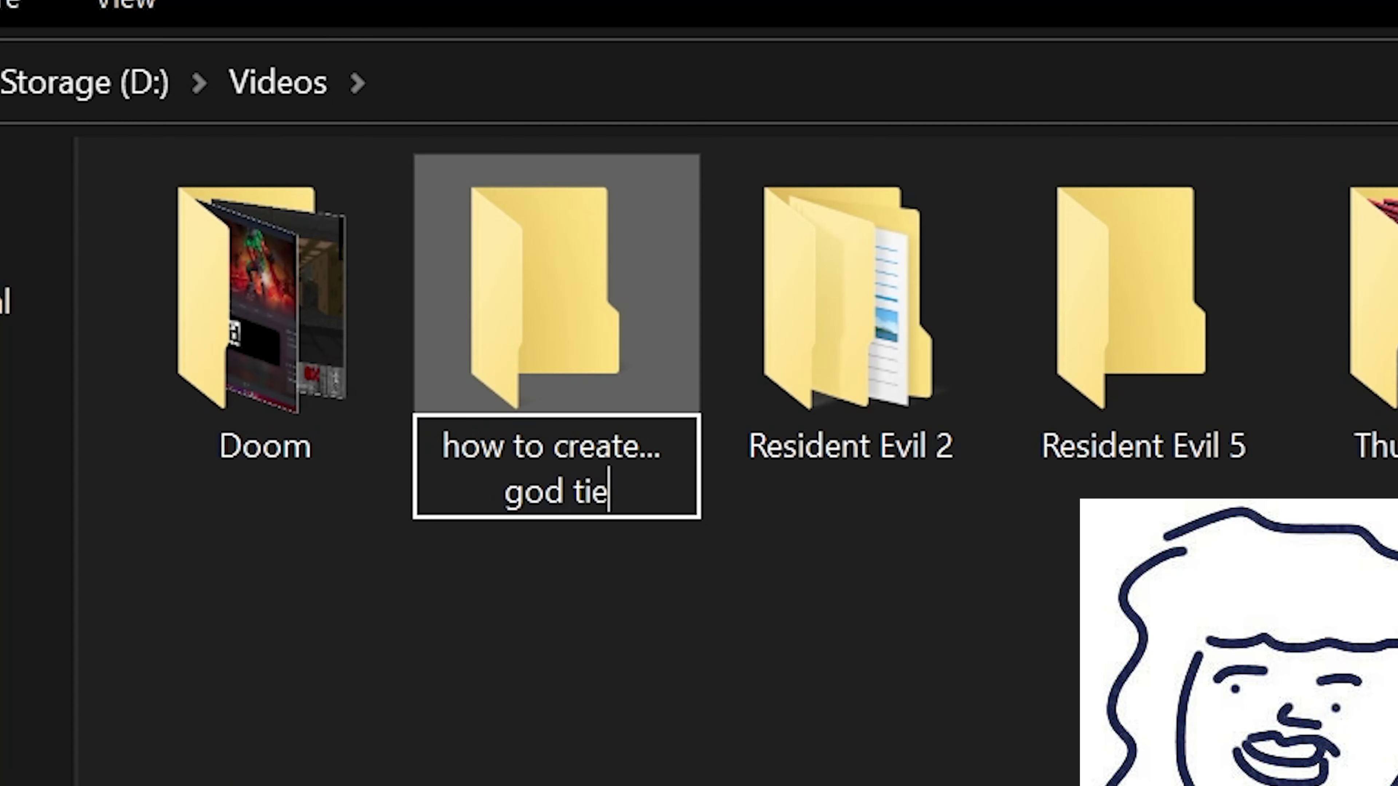
{"action": "type", "text": "r funny"}
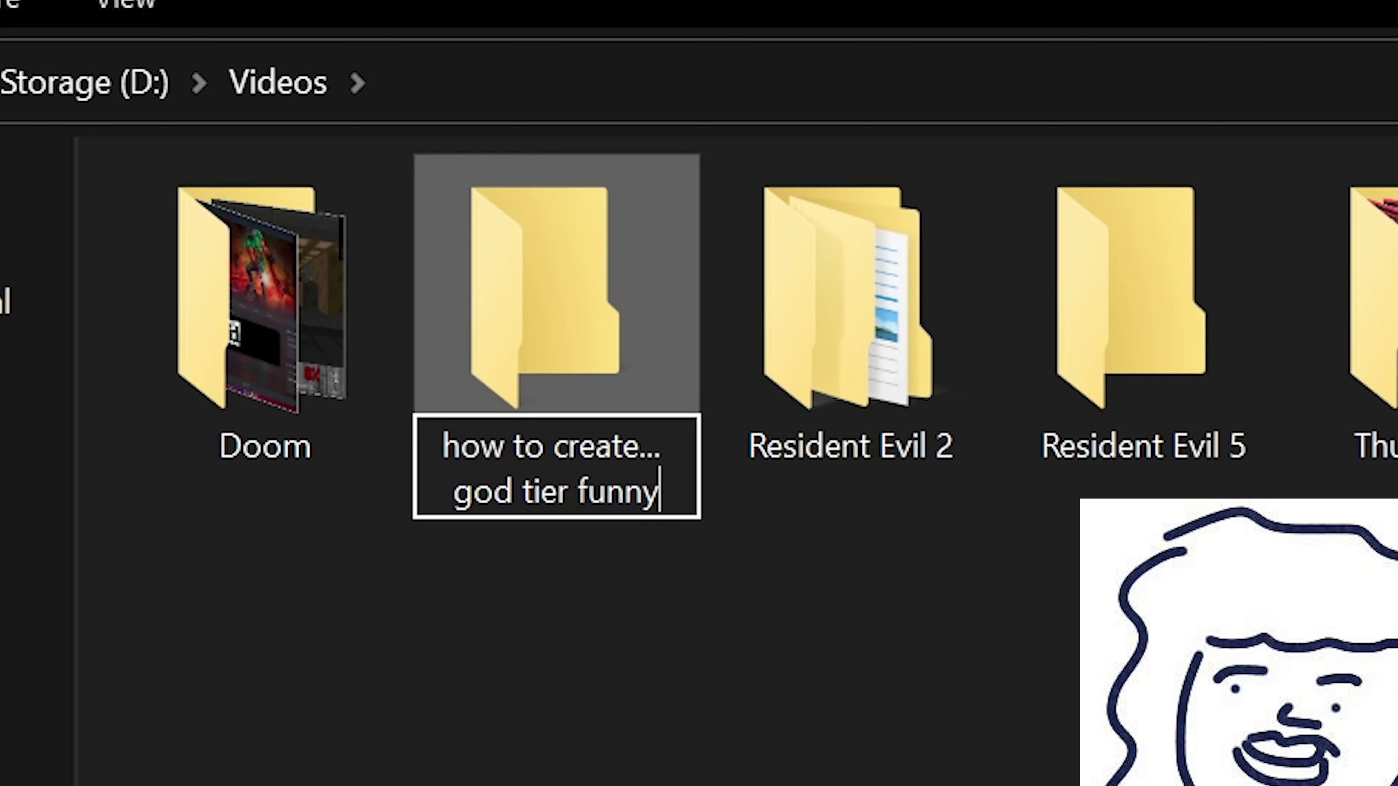
{"action": "type", "text": " youtbe viceo"}
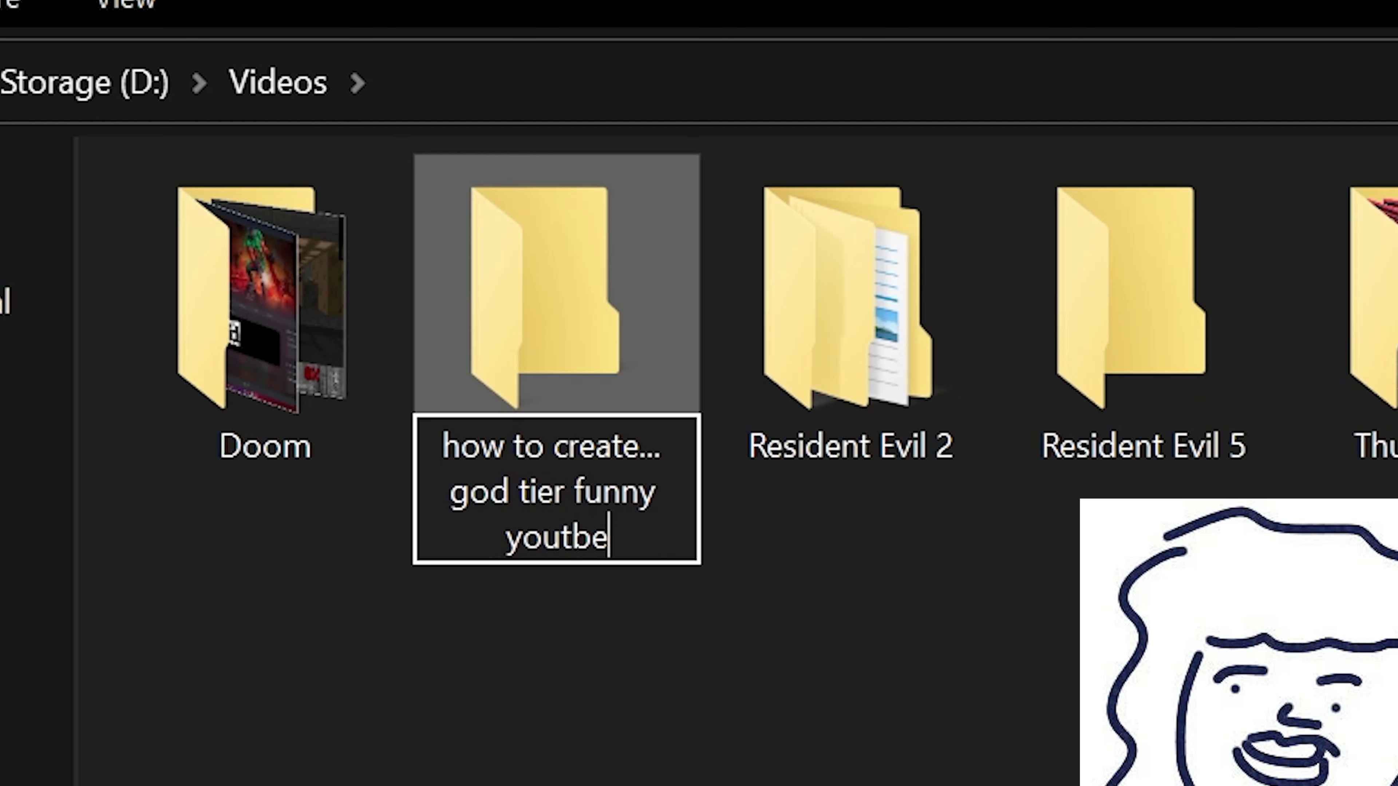
{"action": "type", "text": "s..."}
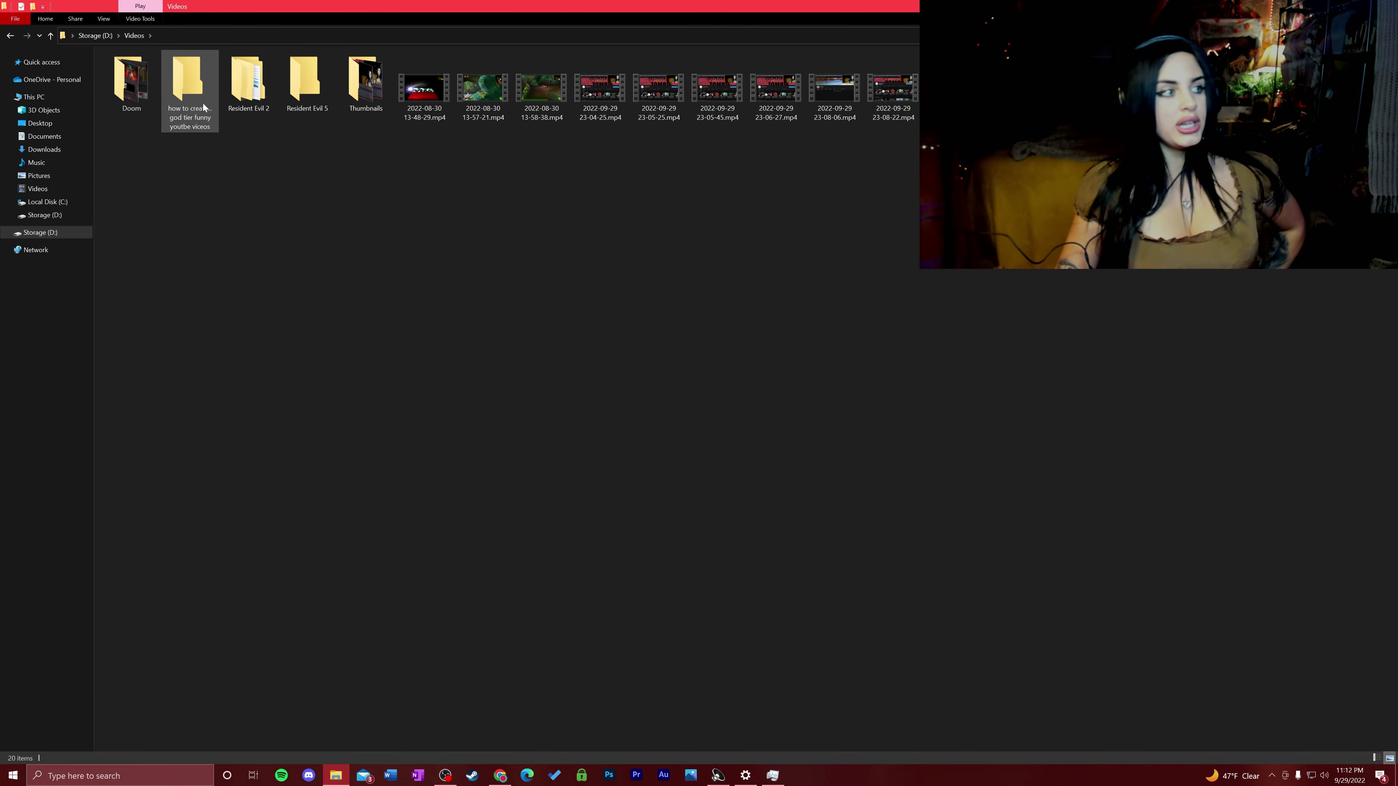
- Open the new project folder, go back, and return to This PC's Videos folder
{"action": "double_click", "coordinate": [203, 107]}
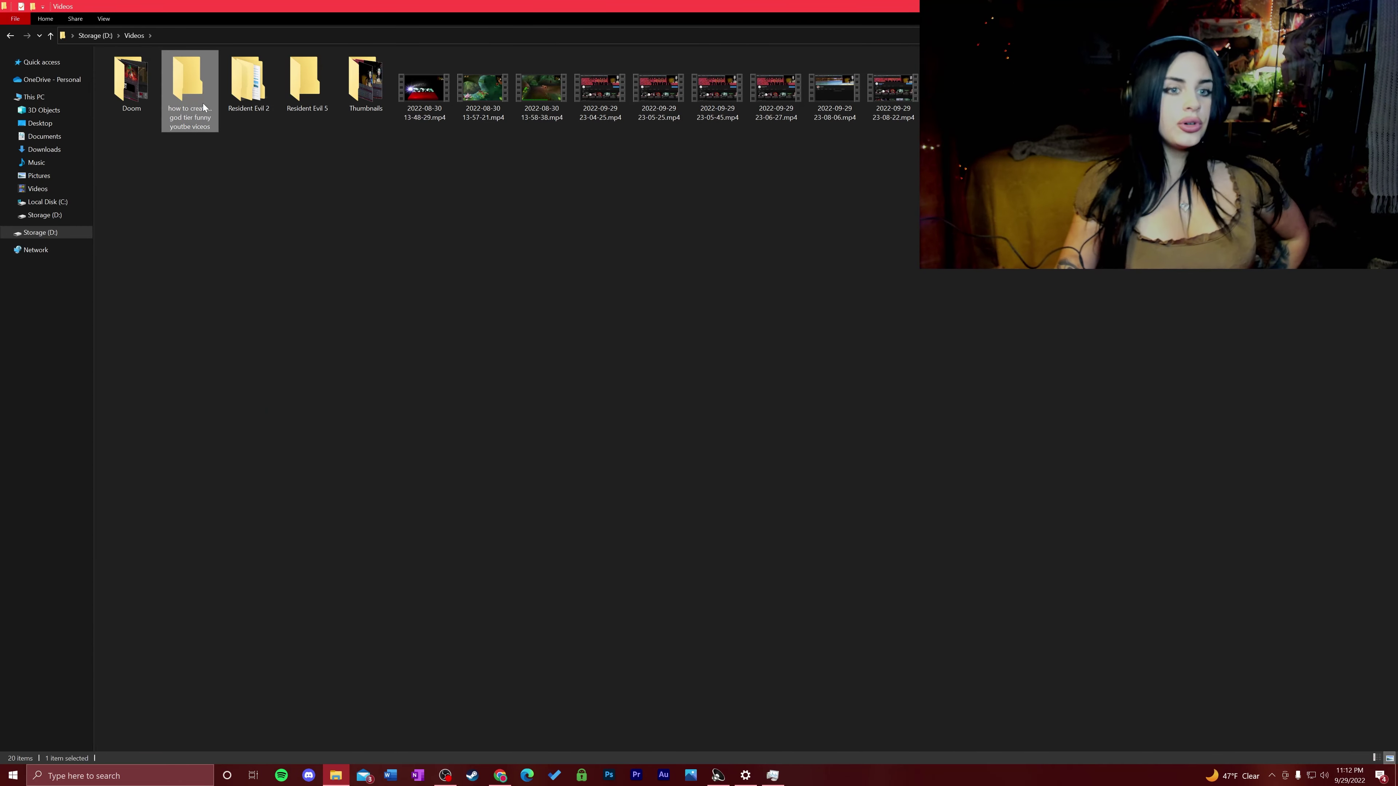
{"action": "left_click", "coordinate": [9, 35]}
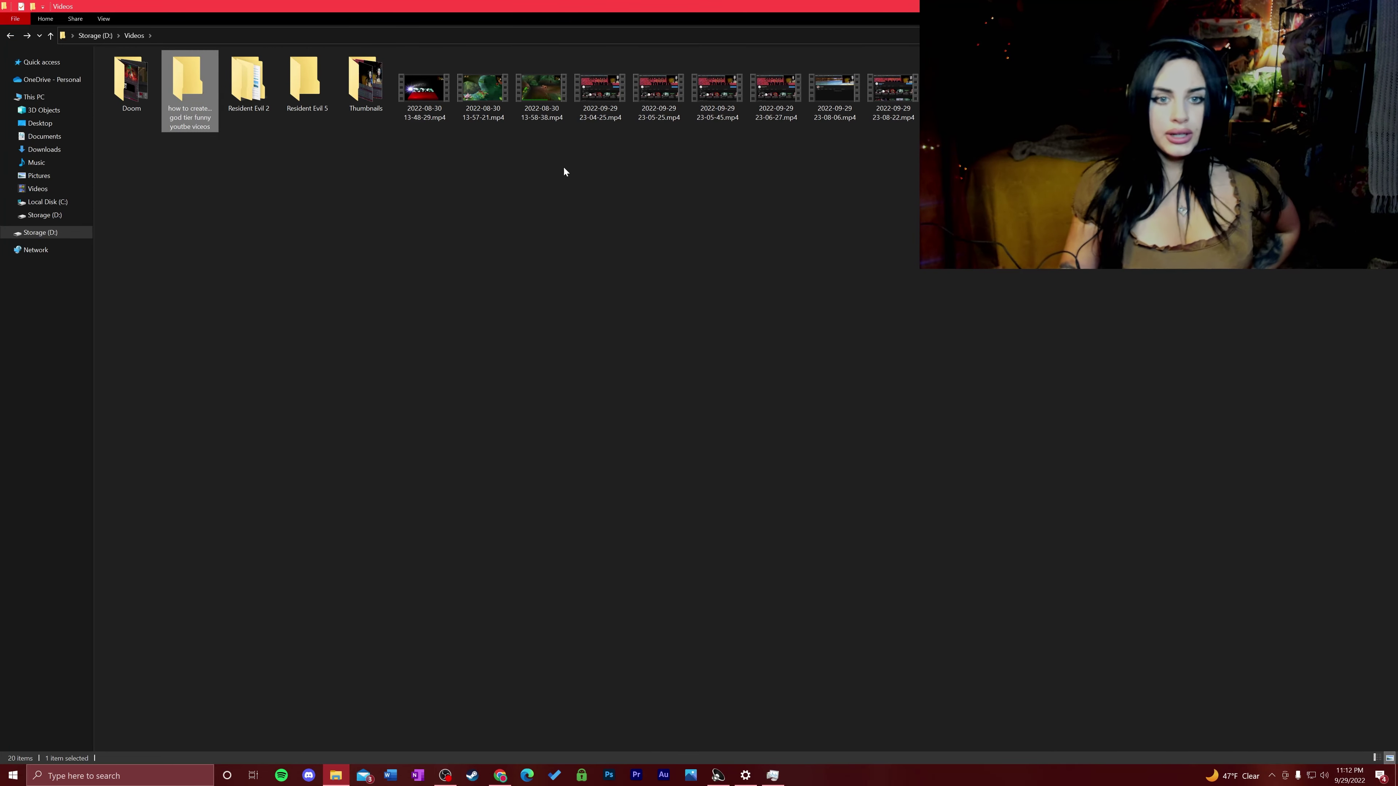
{"action": "left_click_drag", "start_coordinate": [572, 142], "coordinate": [969, 55]}
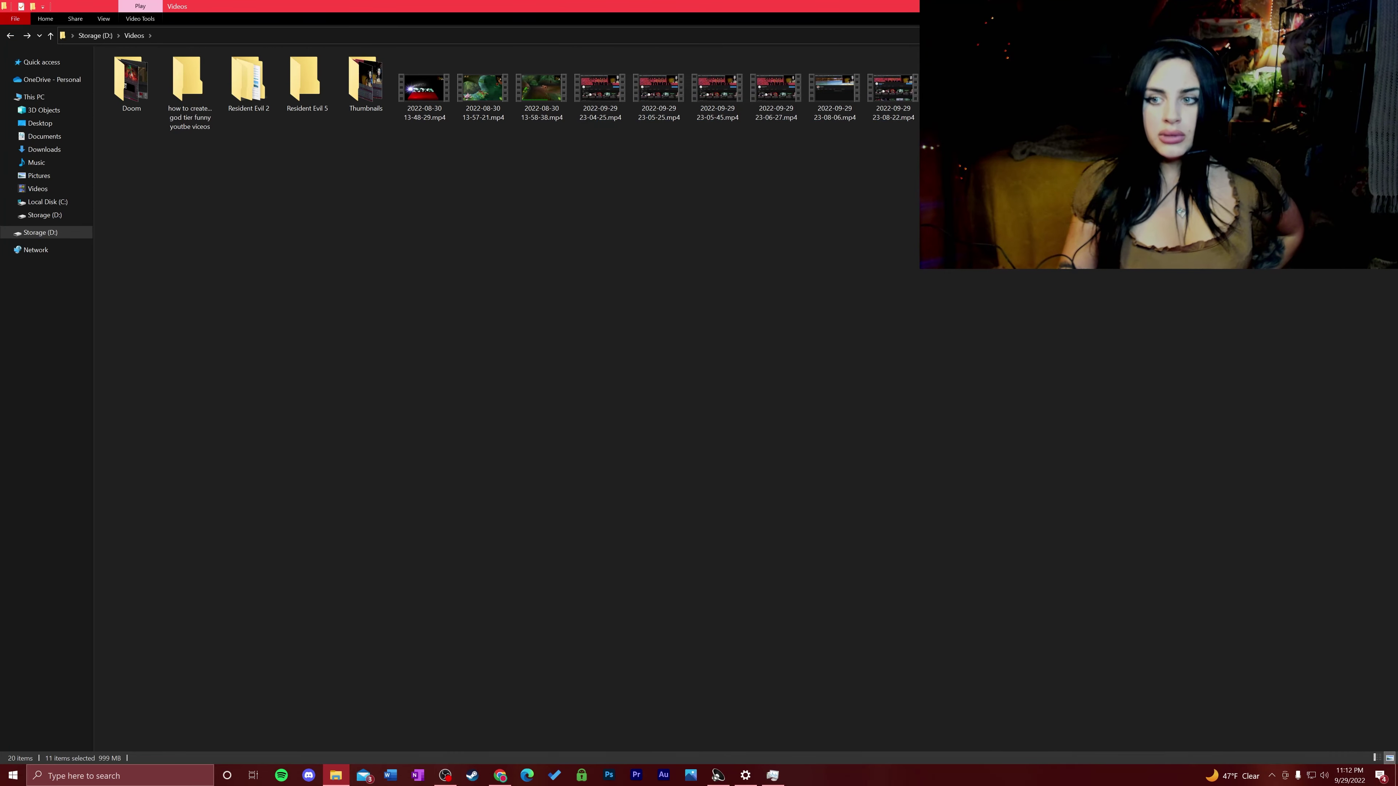
{"action": "left_click", "coordinate": [881, 165]}
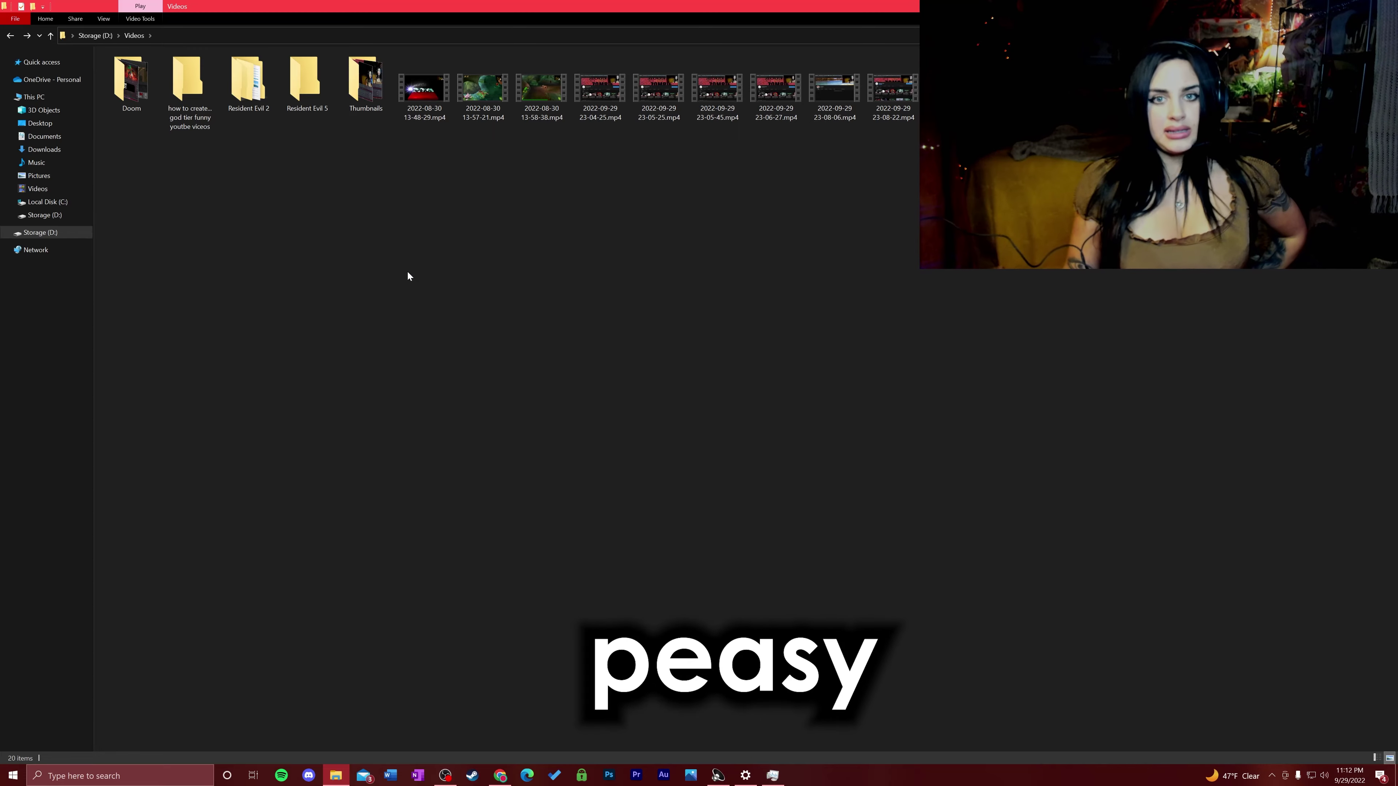
{"action": "key", "text": "Right"}
{"action": "left_click", "coordinate": [38, 188]}
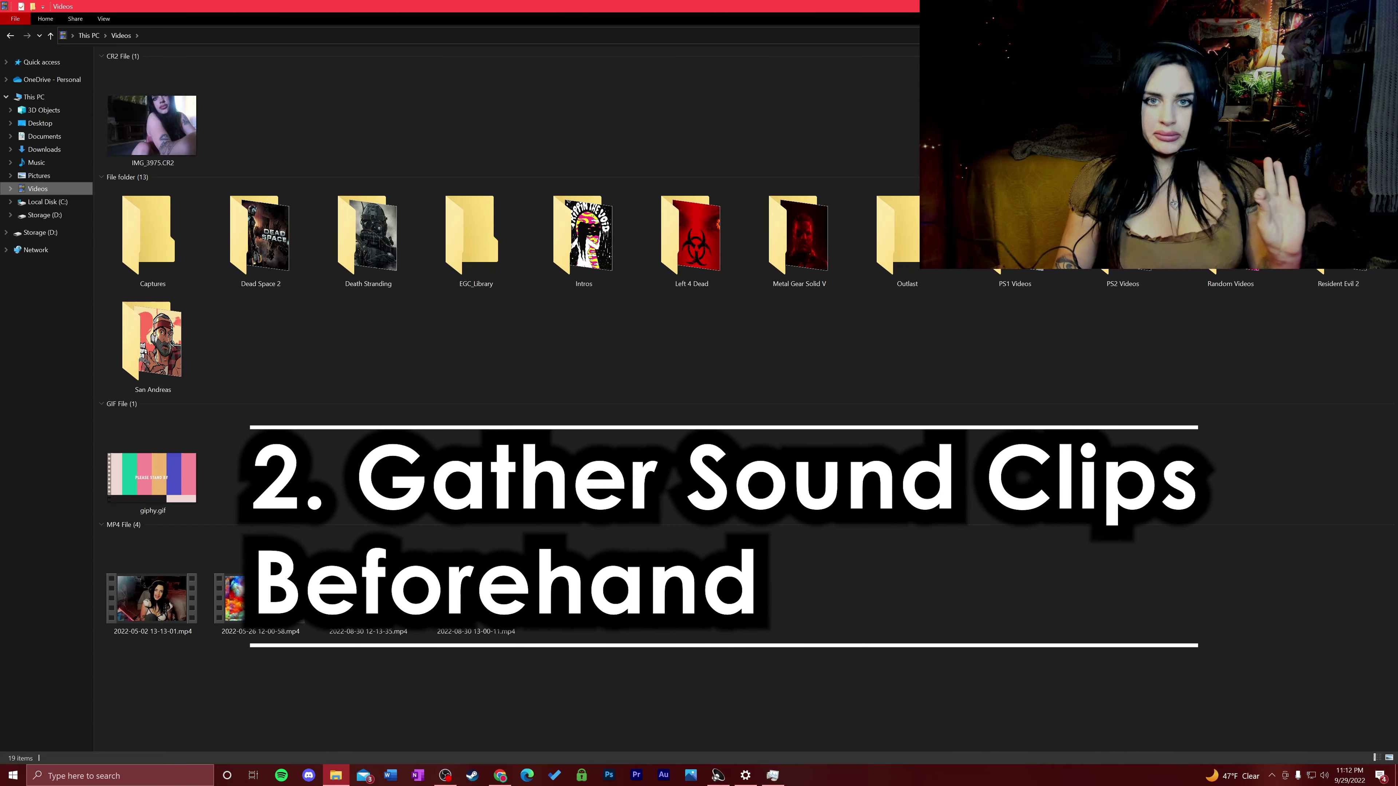
- Open YouTube Studio's Audio library from Customize Channel and scroll through its track list
{"action": "left_click", "coordinate": [36, 163]}
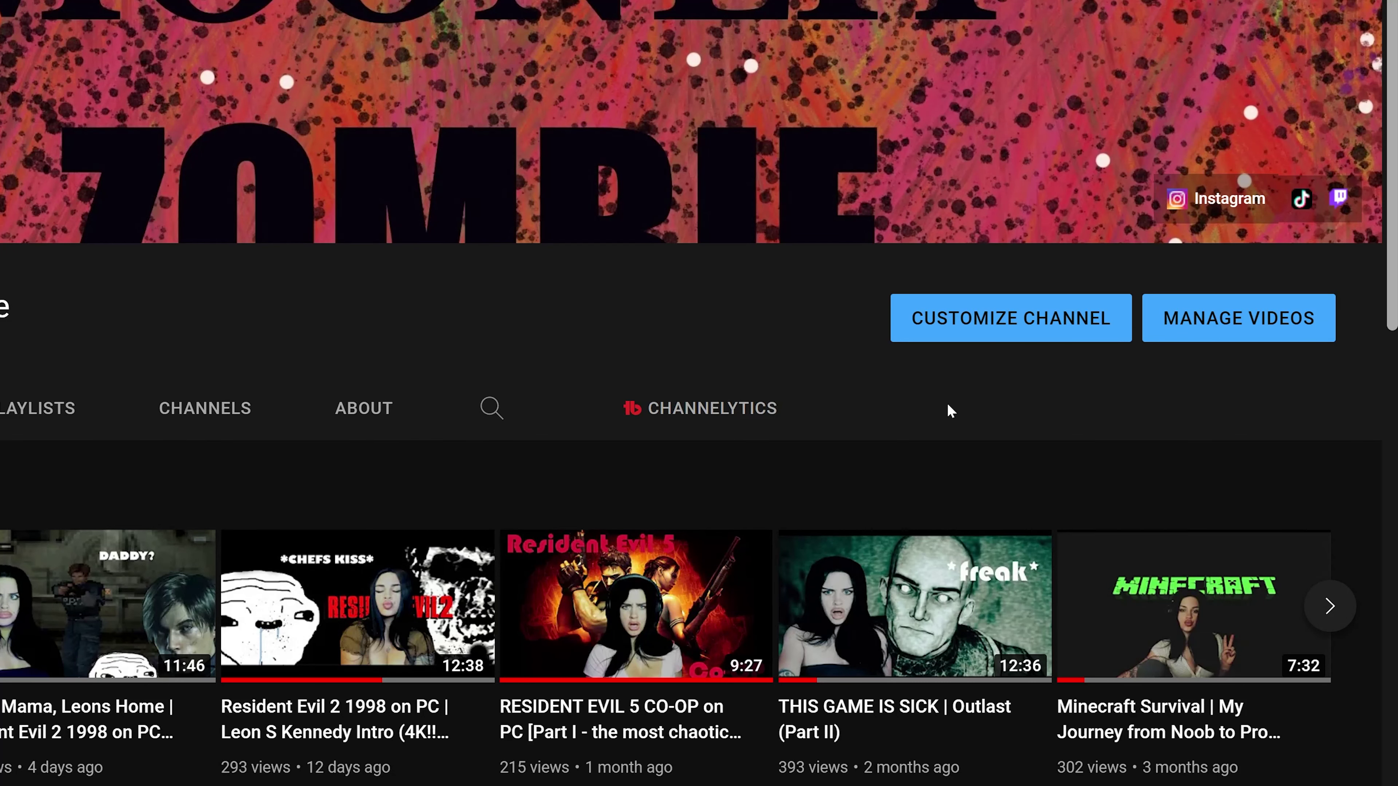
{"action": "left_click", "coordinate": [1013, 333]}
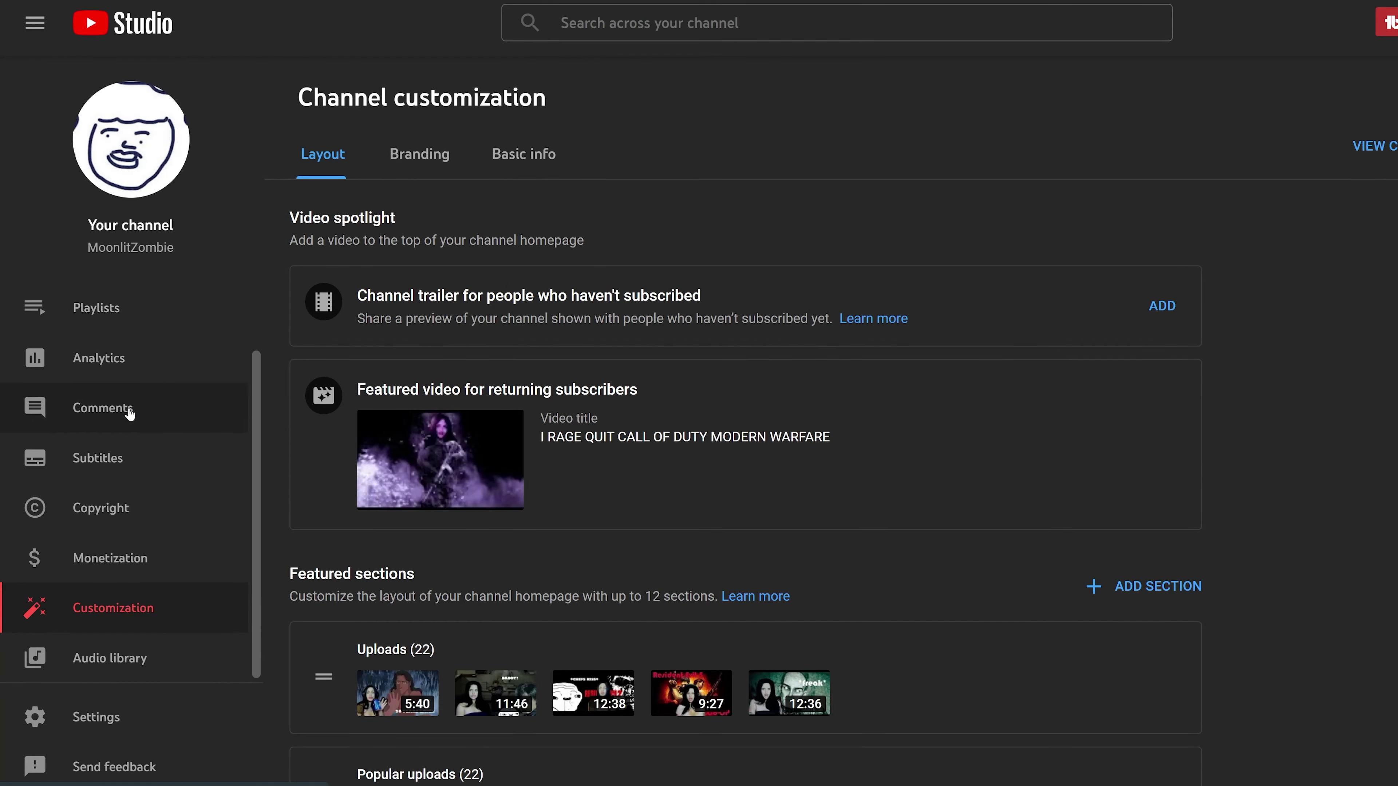
{"action": "left_click", "coordinate": [105, 660]}
{"action": "scroll", "coordinate": [491, 422], "scroll_direction": "down", "scroll_amount": 10}
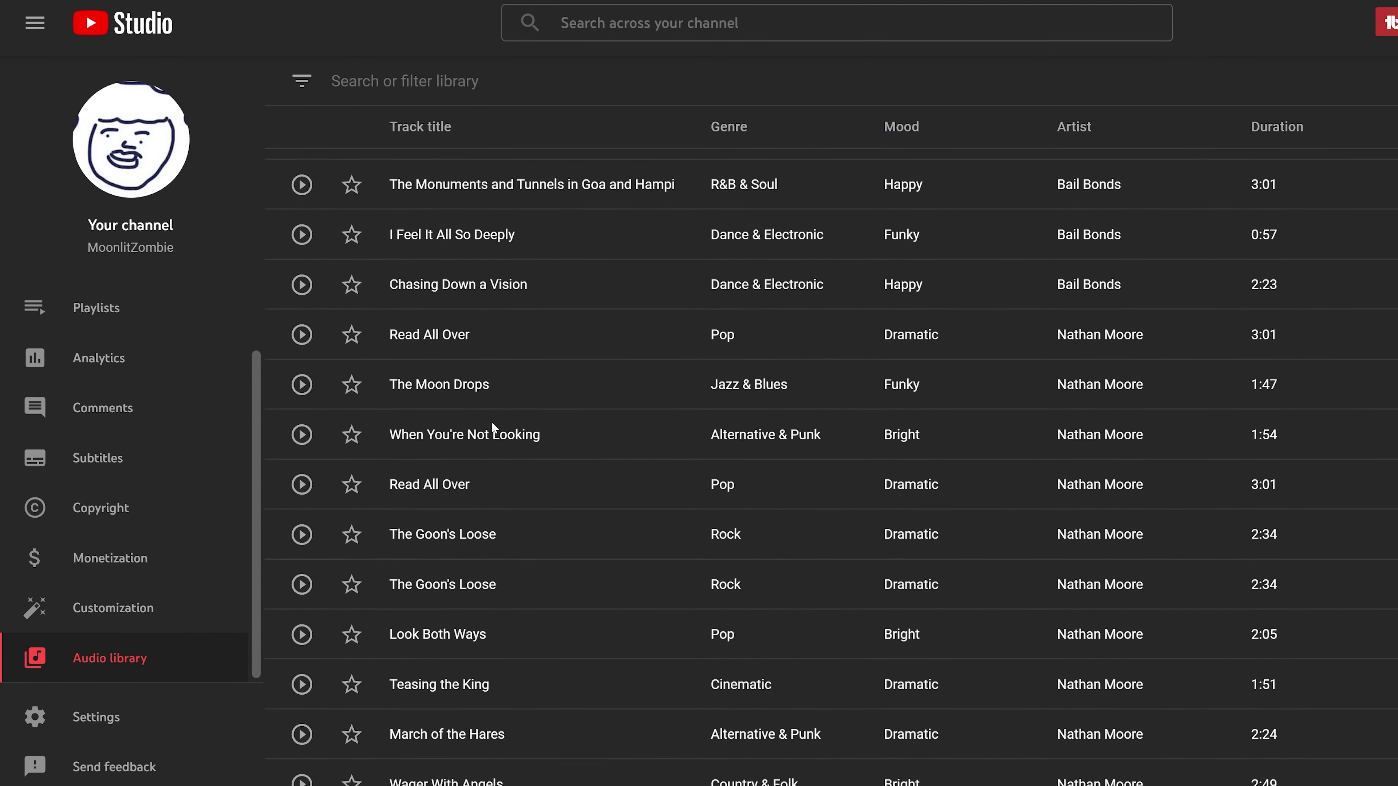
{"action": "scroll", "coordinate": [491, 421], "scroll_direction": "up", "scroll_amount": 10}
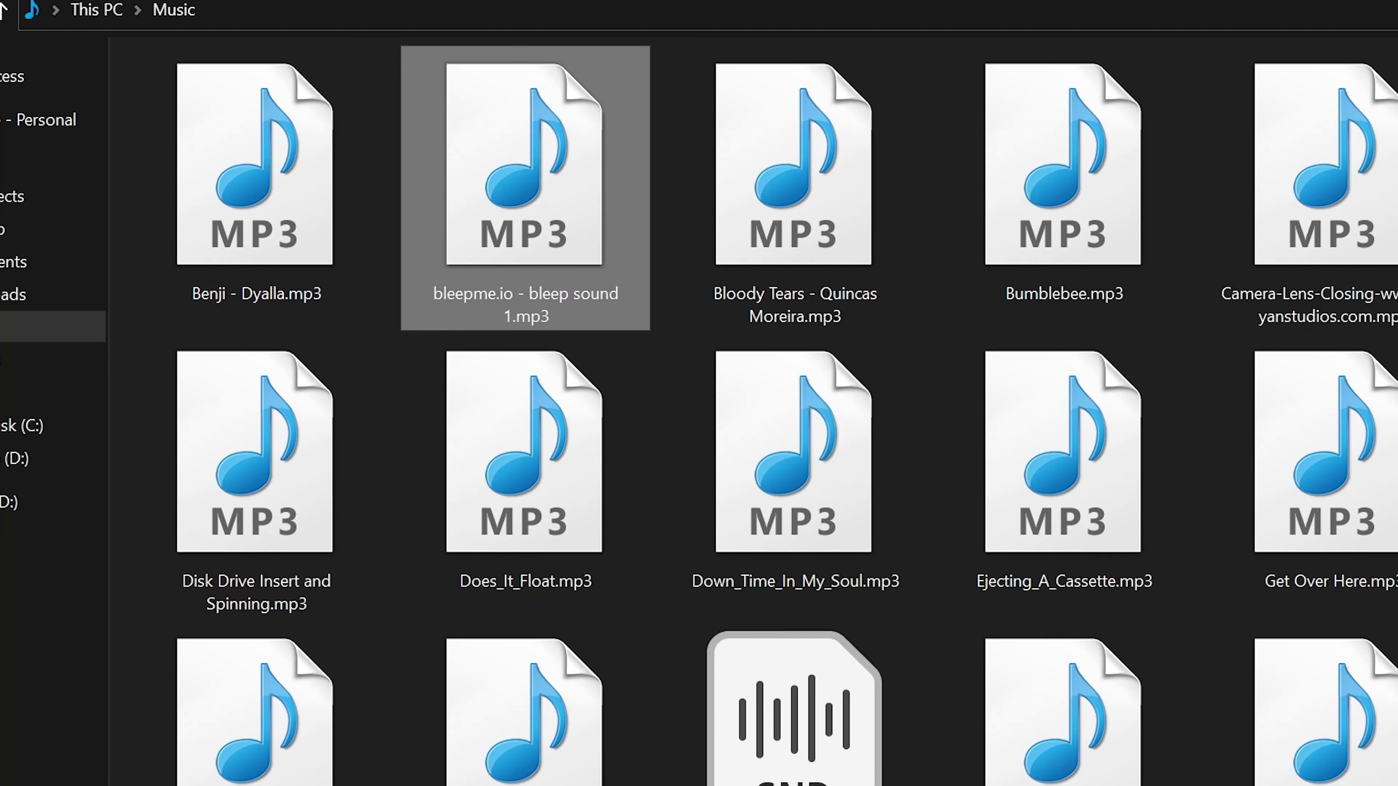
- Preview the bleepme.io bleep mp3 in Music, close the player, and deselect the file
{"action": "double_click", "coordinate": [525, 181]}
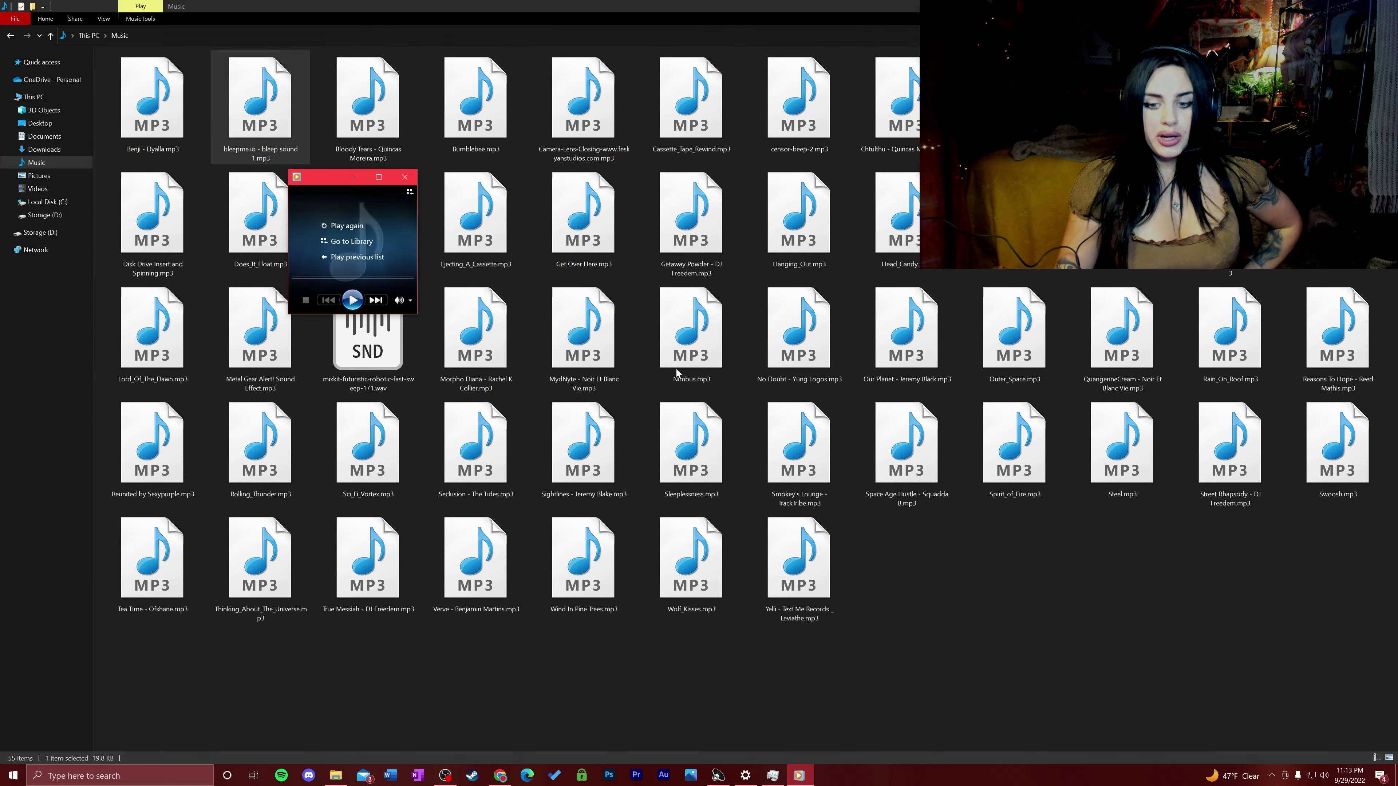
{"action": "left_click", "coordinate": [886, 363]}
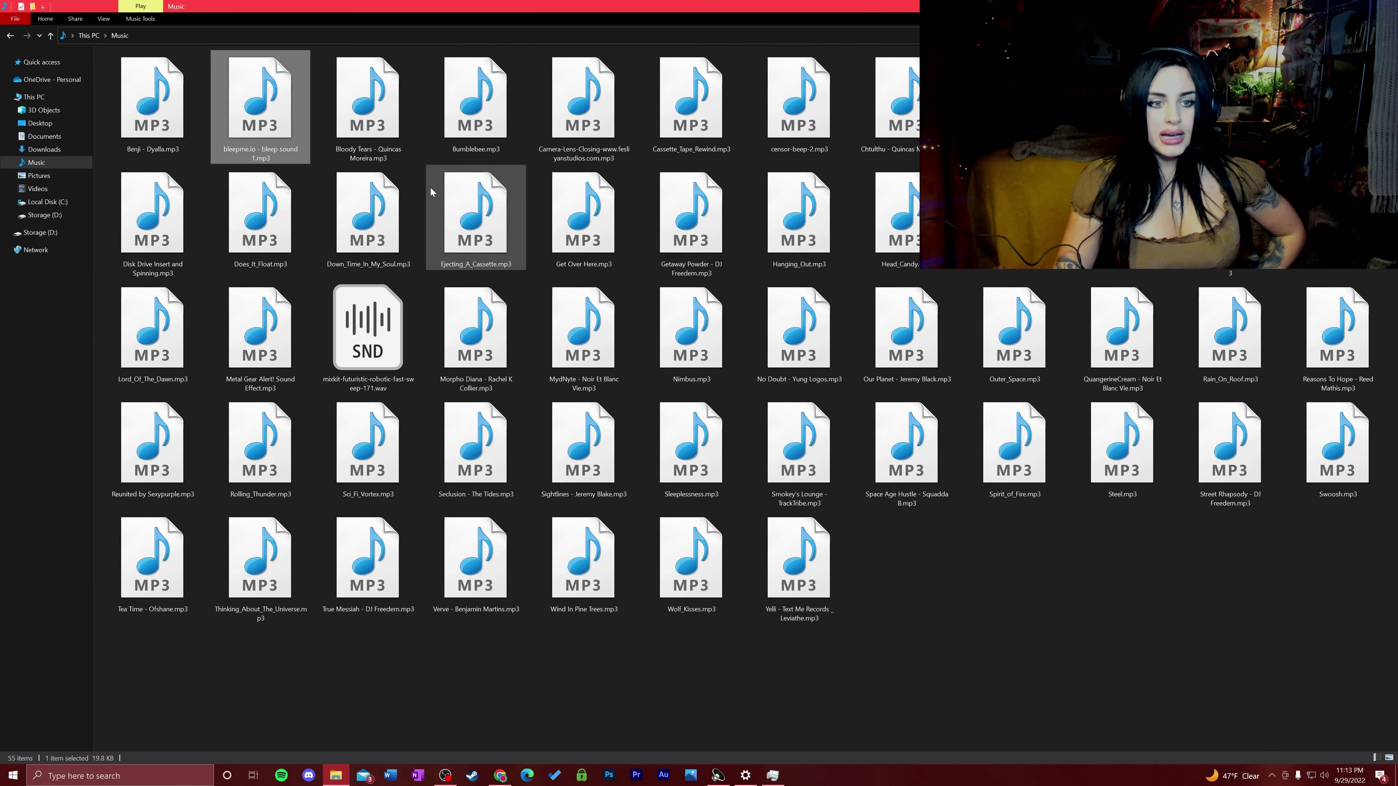
{"action": "left_click", "coordinate": [965, 608]}
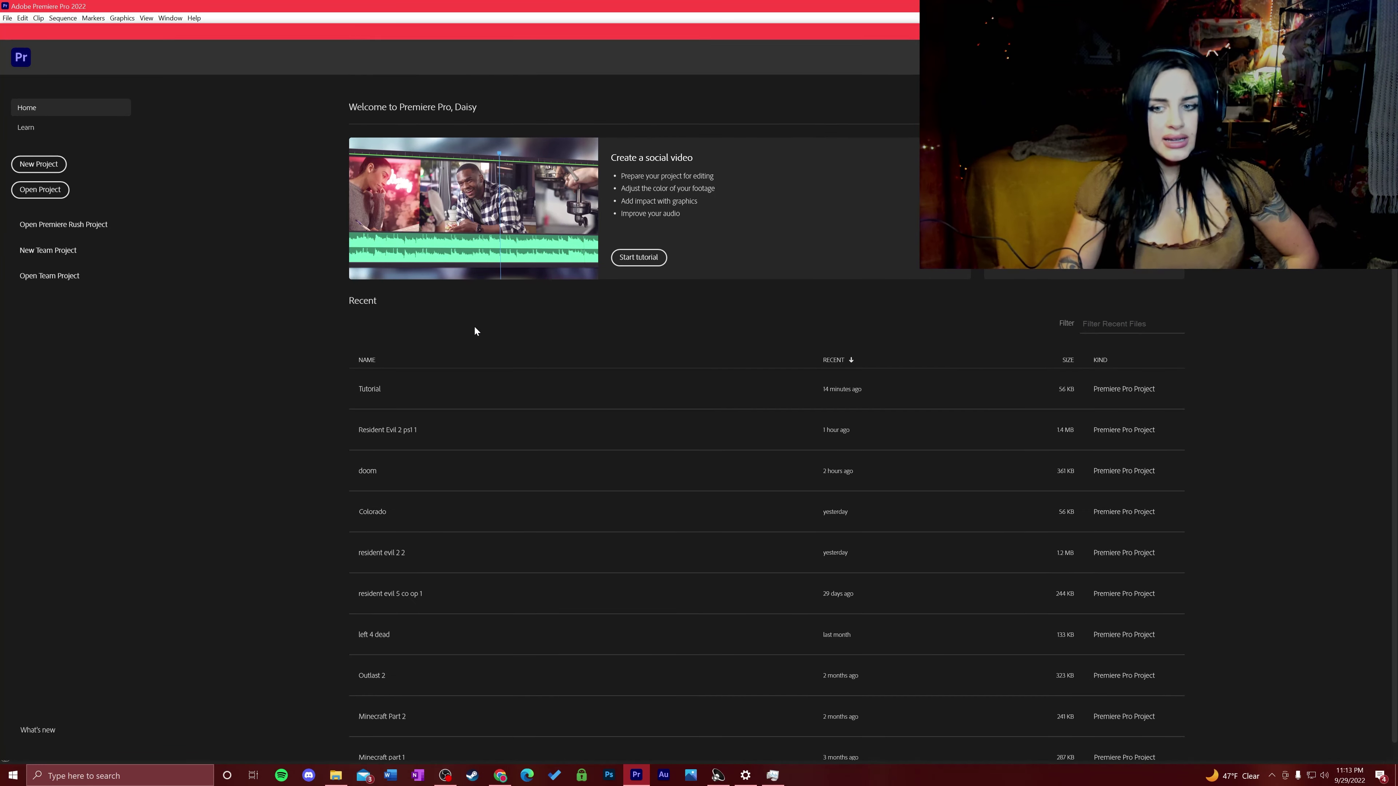
- Open the Resident Evil 2 ps1 1 project, check D:\Videos, and scroll its timeline to the start
{"action": "left_click", "coordinate": [453, 394]}
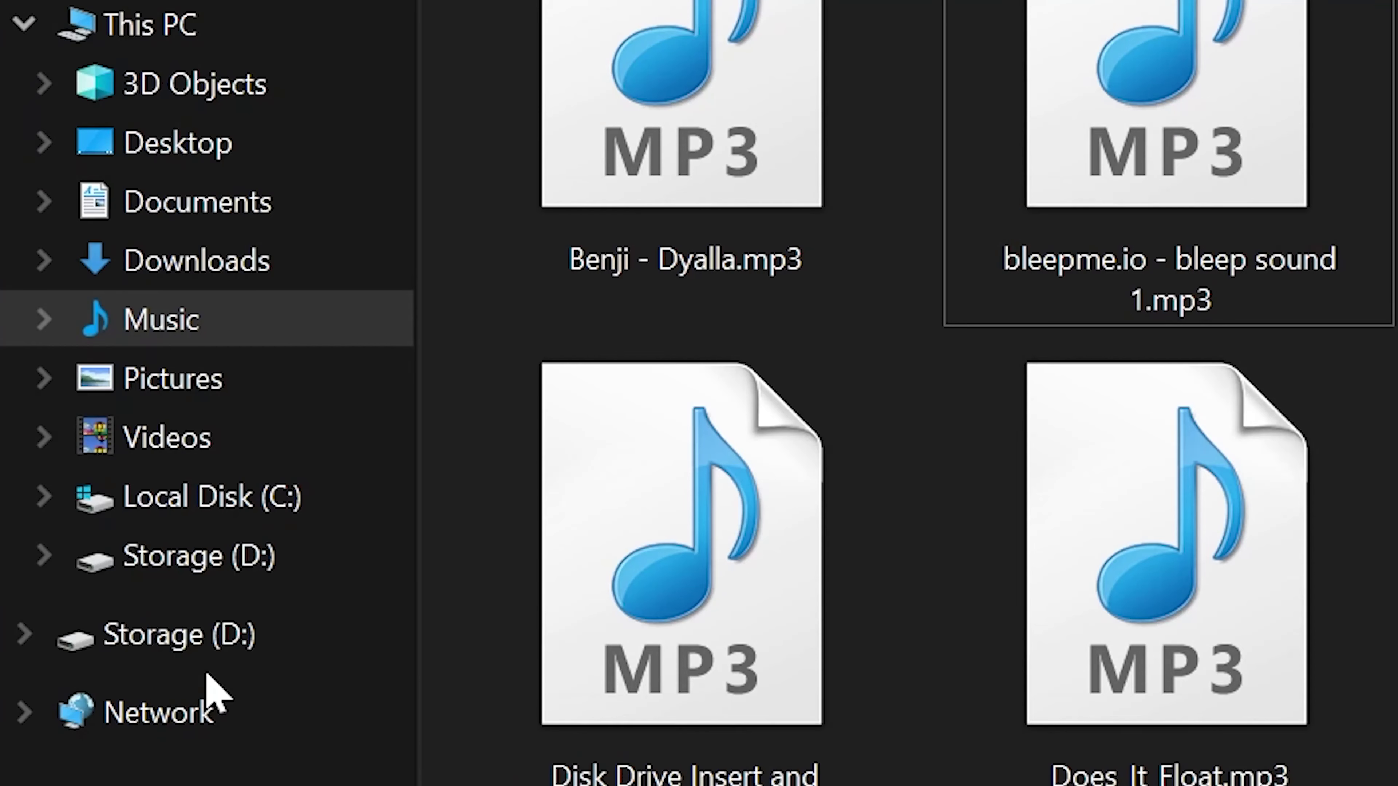
{"action": "left_click", "coordinate": [252, 515]}
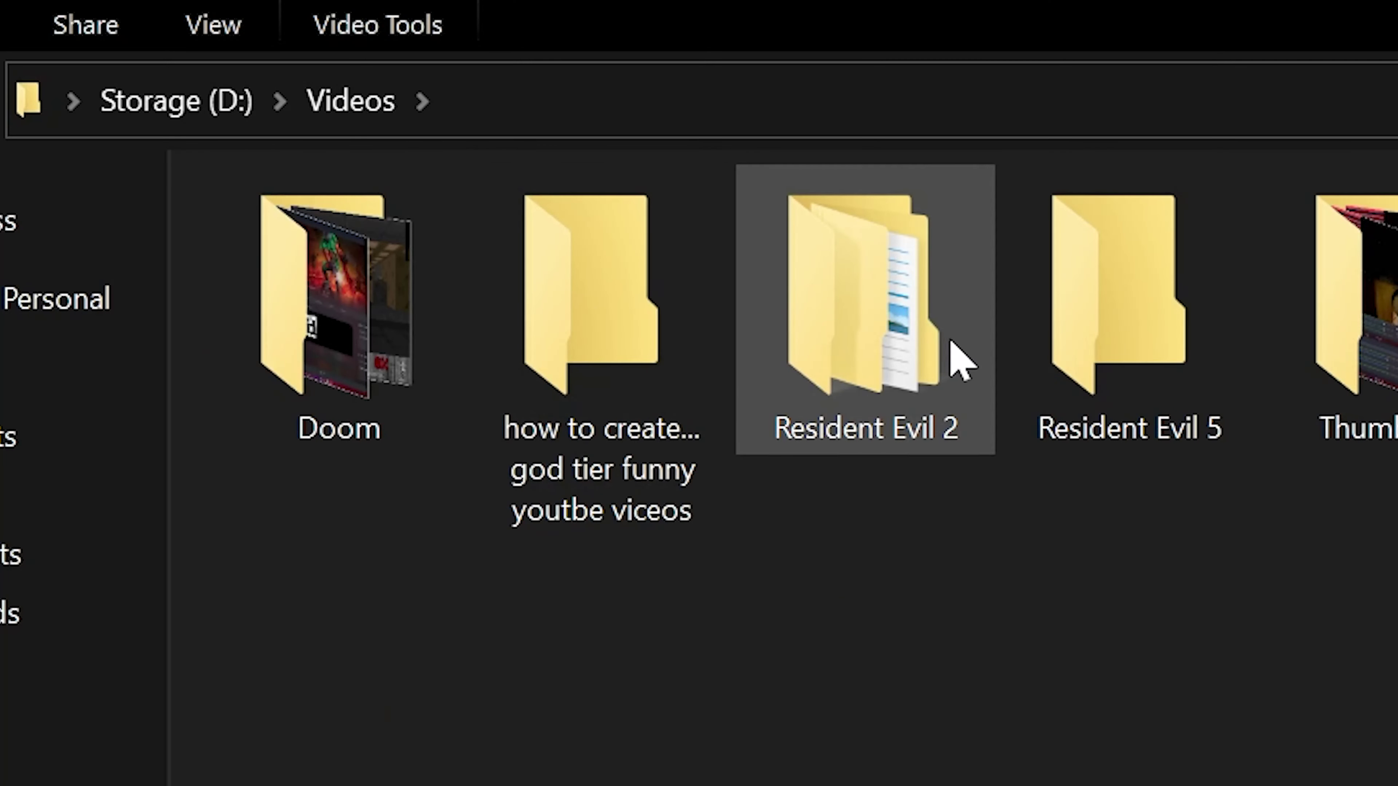
{"action": "double_click", "coordinate": [584, 375]}
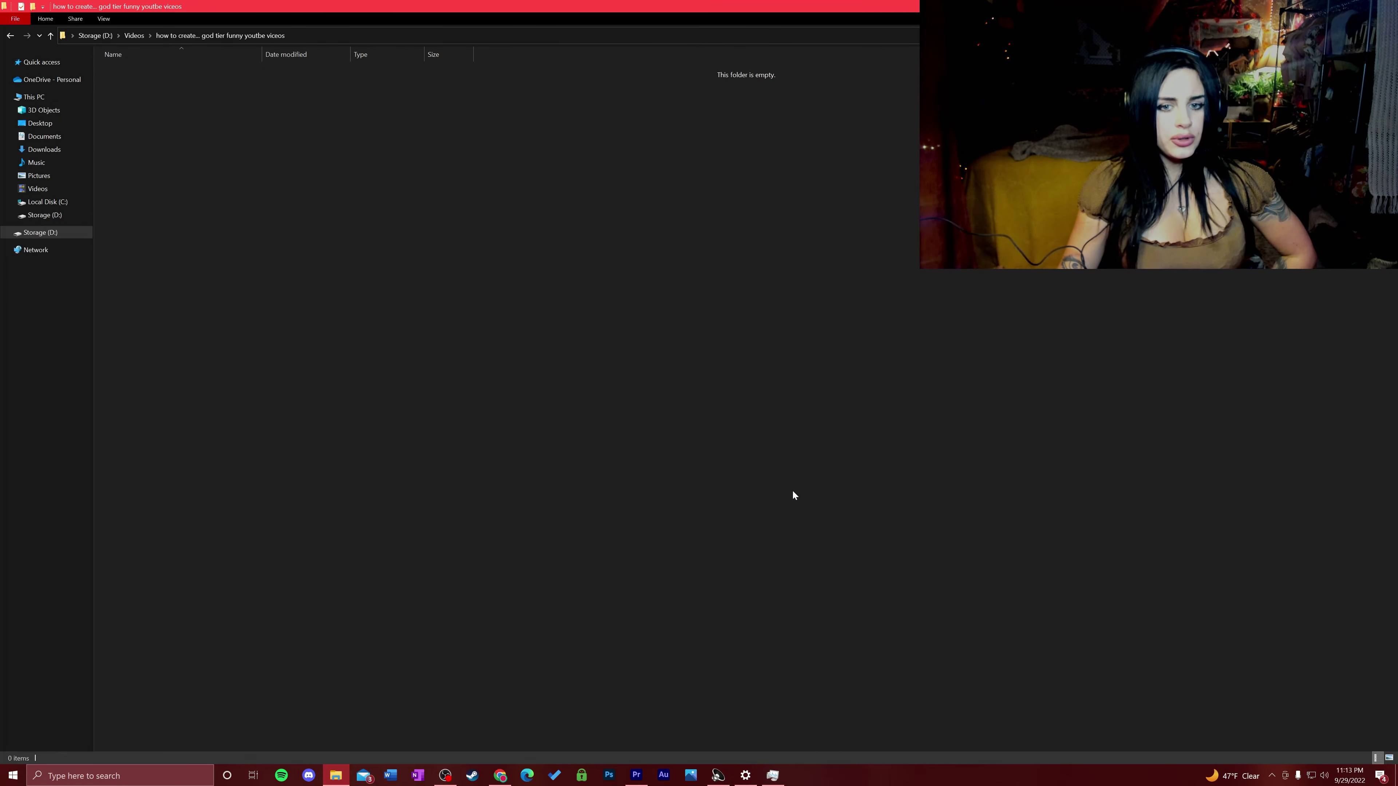
{"action": "left_click", "coordinate": [636, 775]}
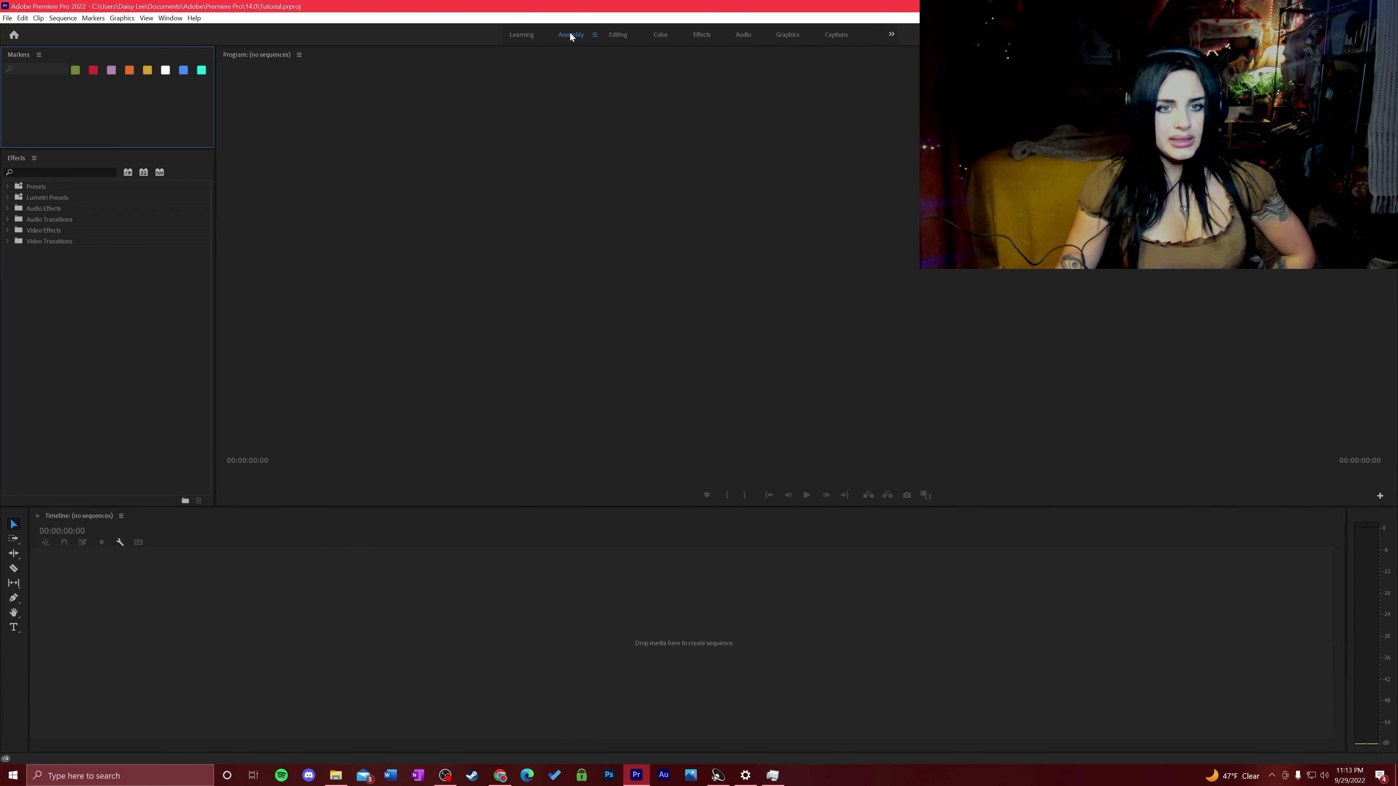
{"action": "left_click", "coordinate": [570, 34]}
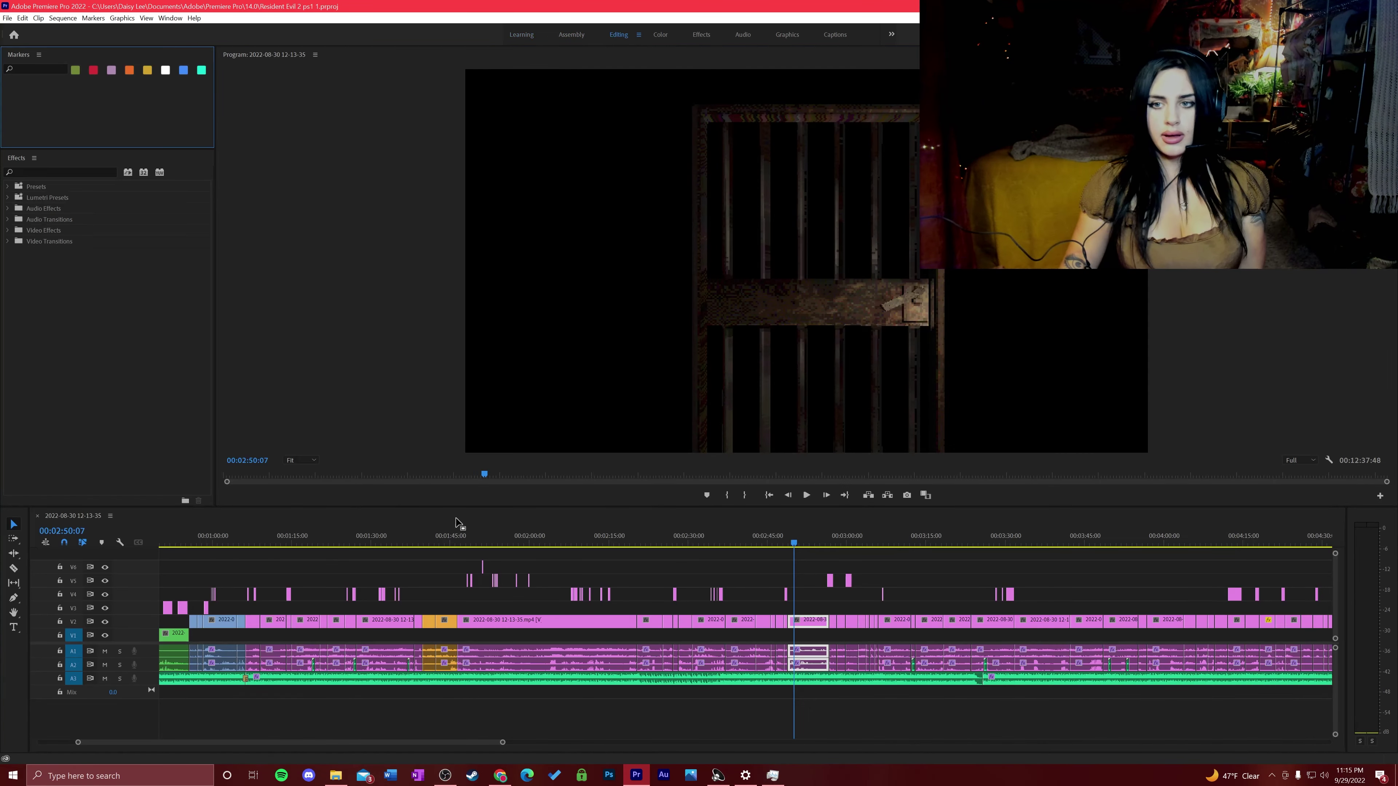
{"action": "left_click_drag", "start_coordinate": [197, 742], "coordinate": [631, 743]}
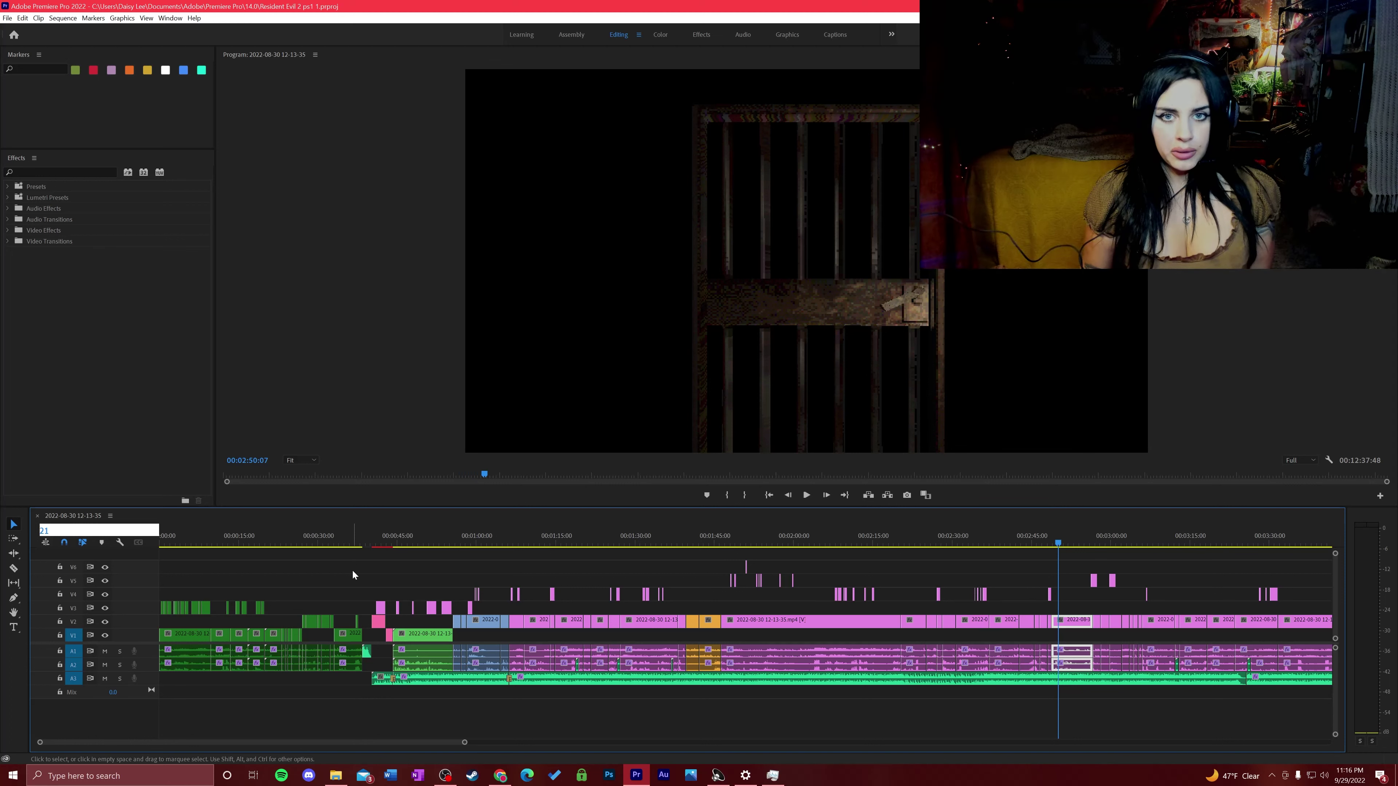
- Move the playhead to 00:00:04:39 and marquee-select the opening group of clips
{"action": "type", "text": "2121"}
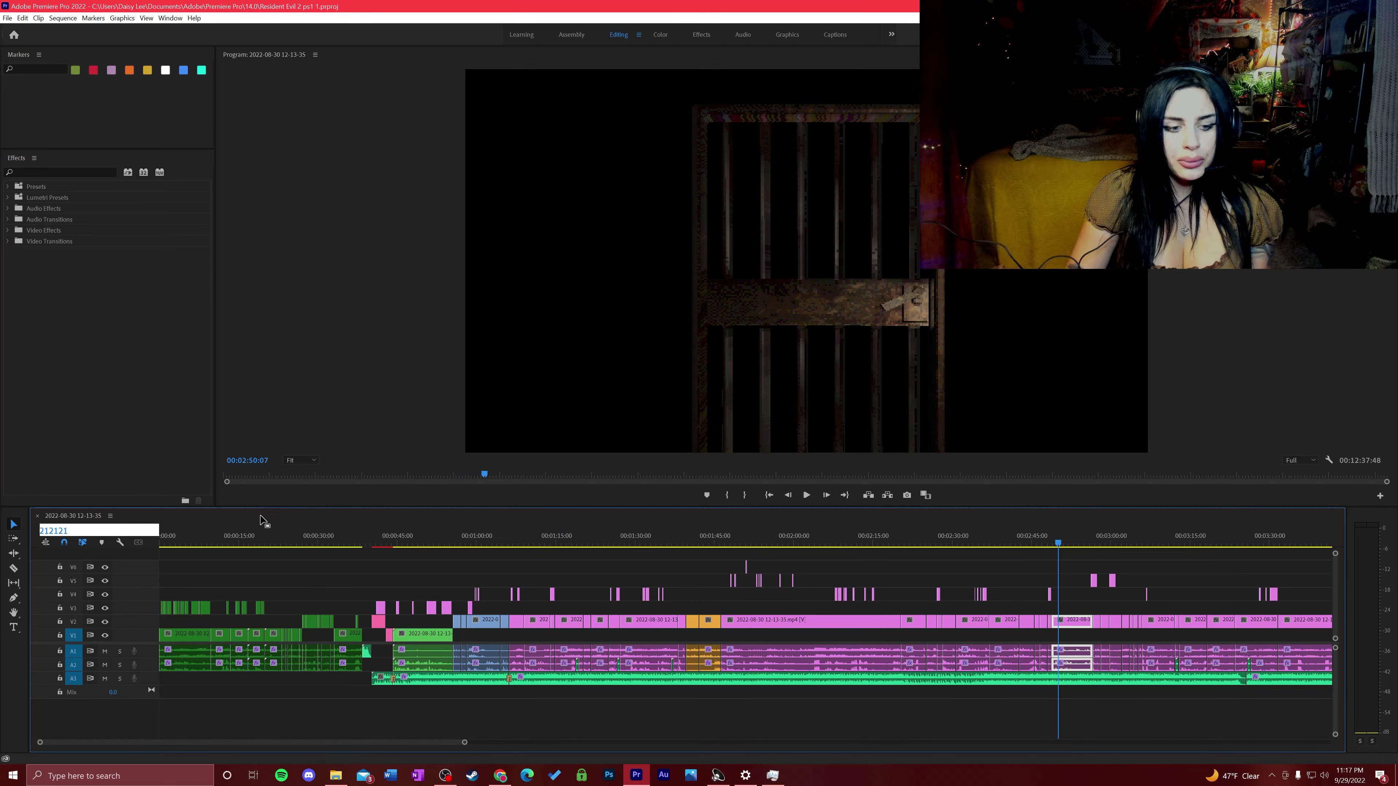
{"action": "left_click", "coordinate": [185, 526]}
{"action": "left_click_drag", "start_coordinate": [170, 577], "coordinate": [363, 675]}
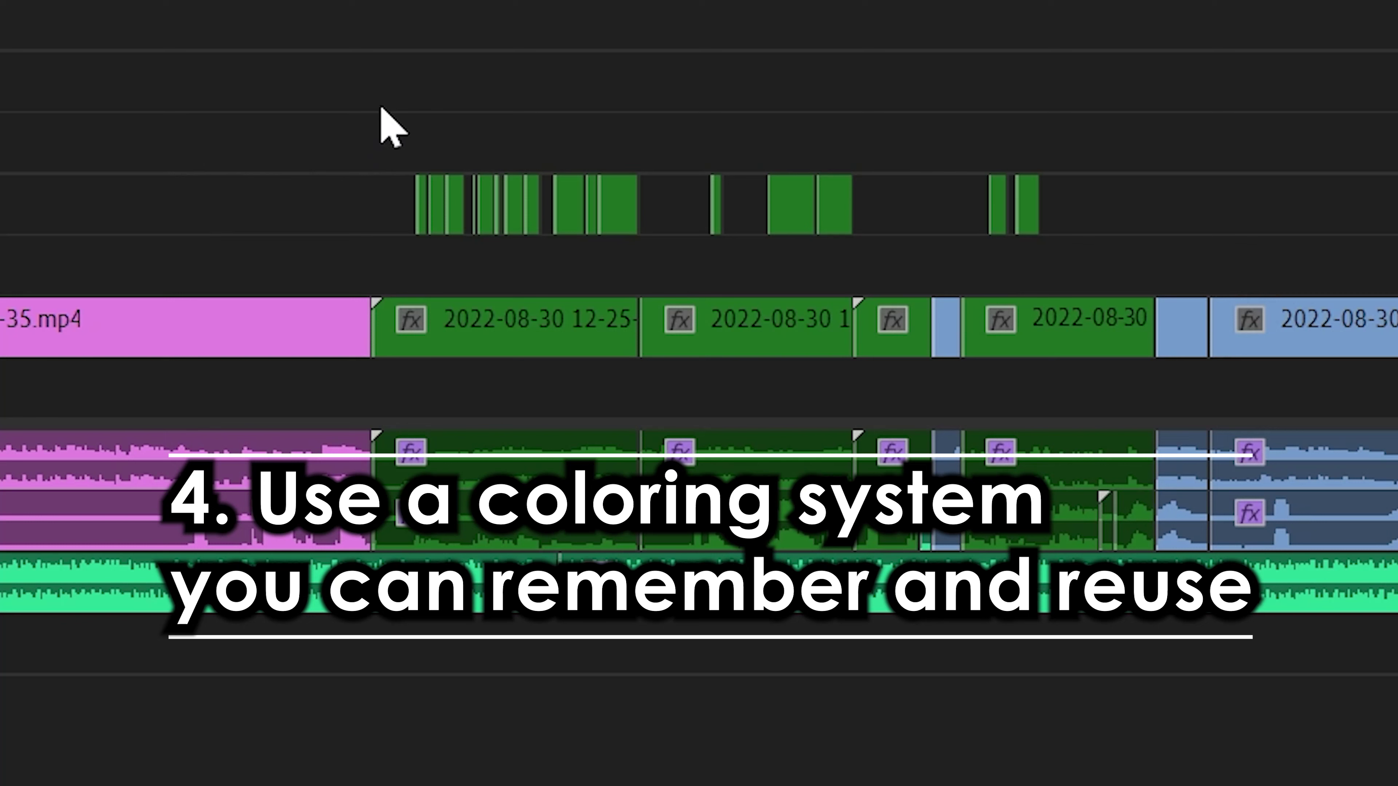
{"action": "left_click_drag", "start_coordinate": [409, 84], "coordinate": [612, 457]}
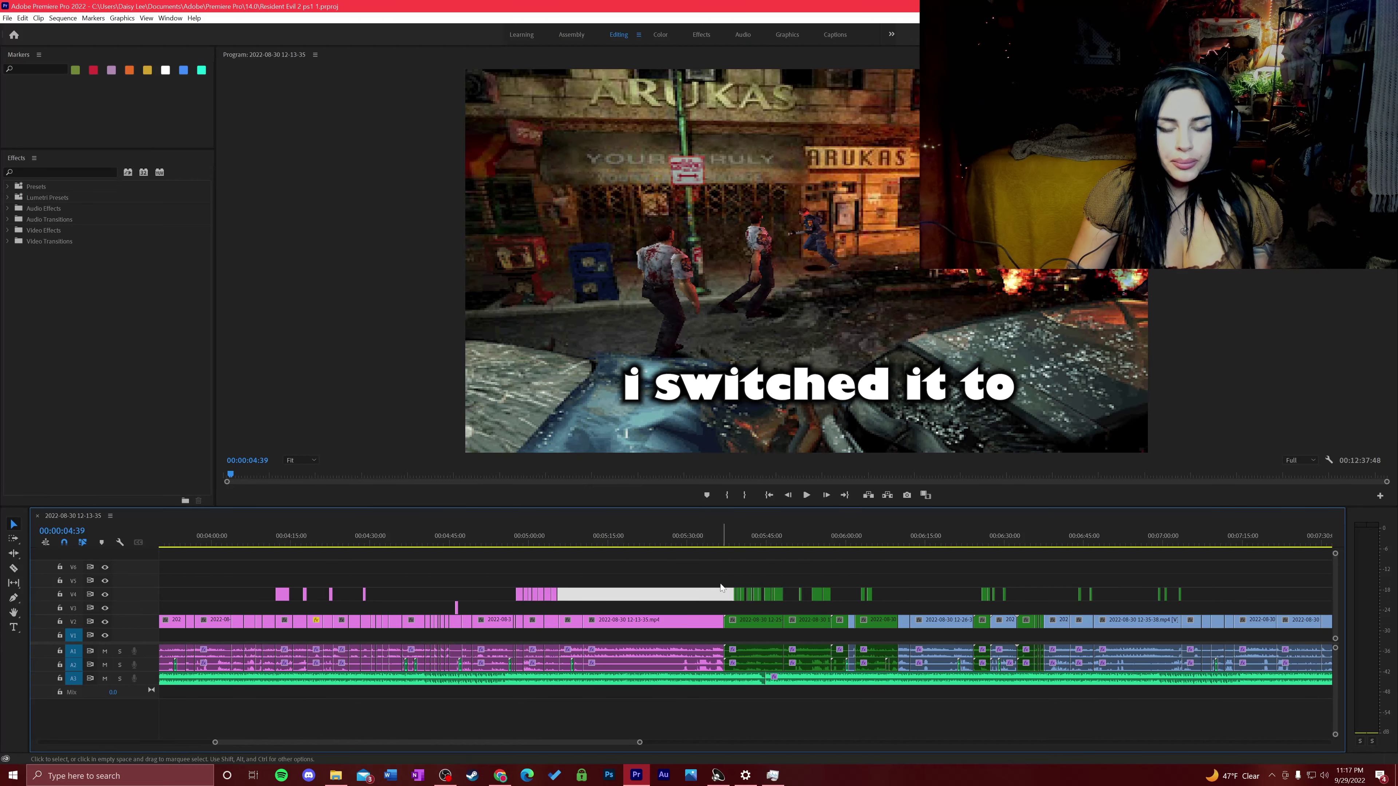
{"action": "left_click", "coordinate": [708, 558]}
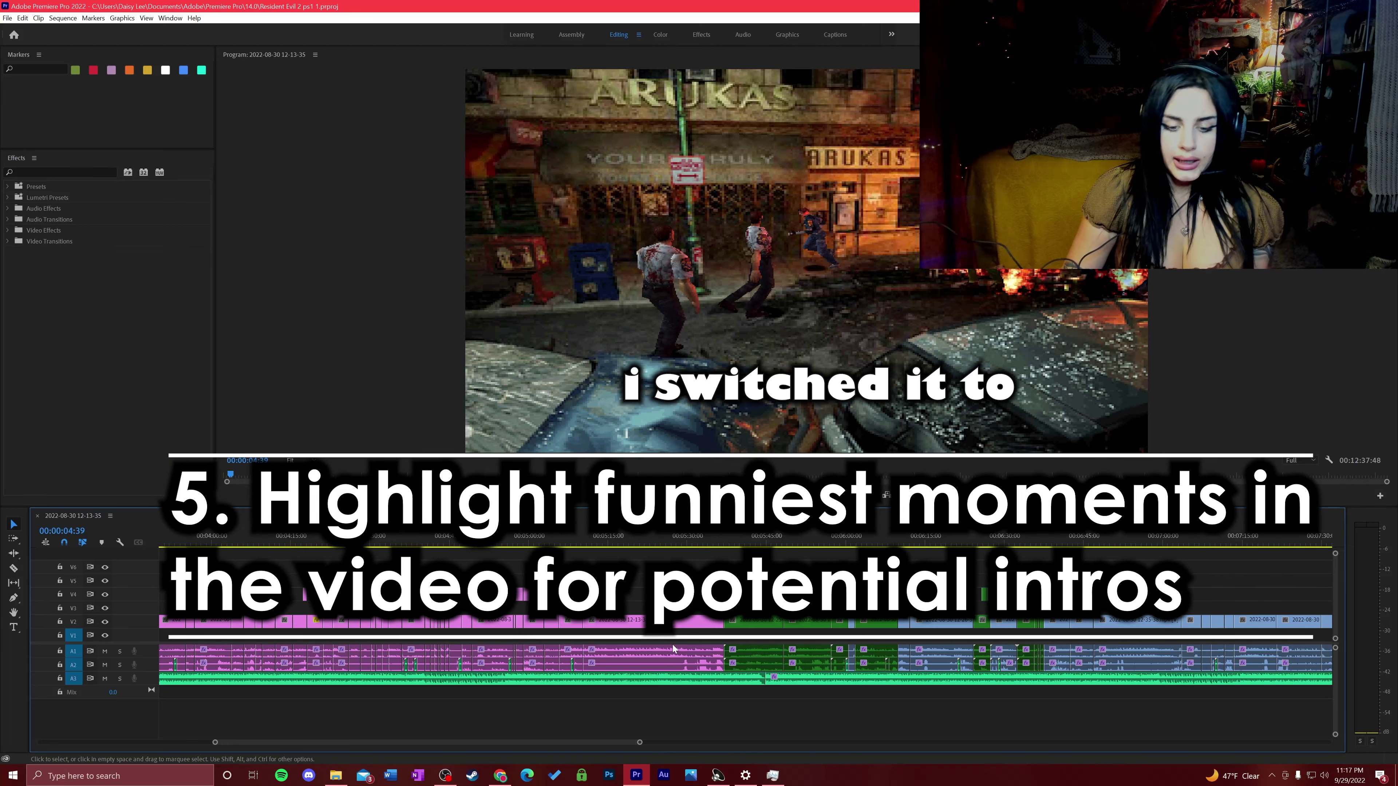
{"action": "left_click_drag", "start_coordinate": [399, 740], "coordinate": [195, 726]}
- Preview the V1/A1 clips at 00:00:13:20 and around 00:00:37:36
{"action": "left_click_drag", "start_coordinate": [218, 573], "coordinate": [221, 633]}
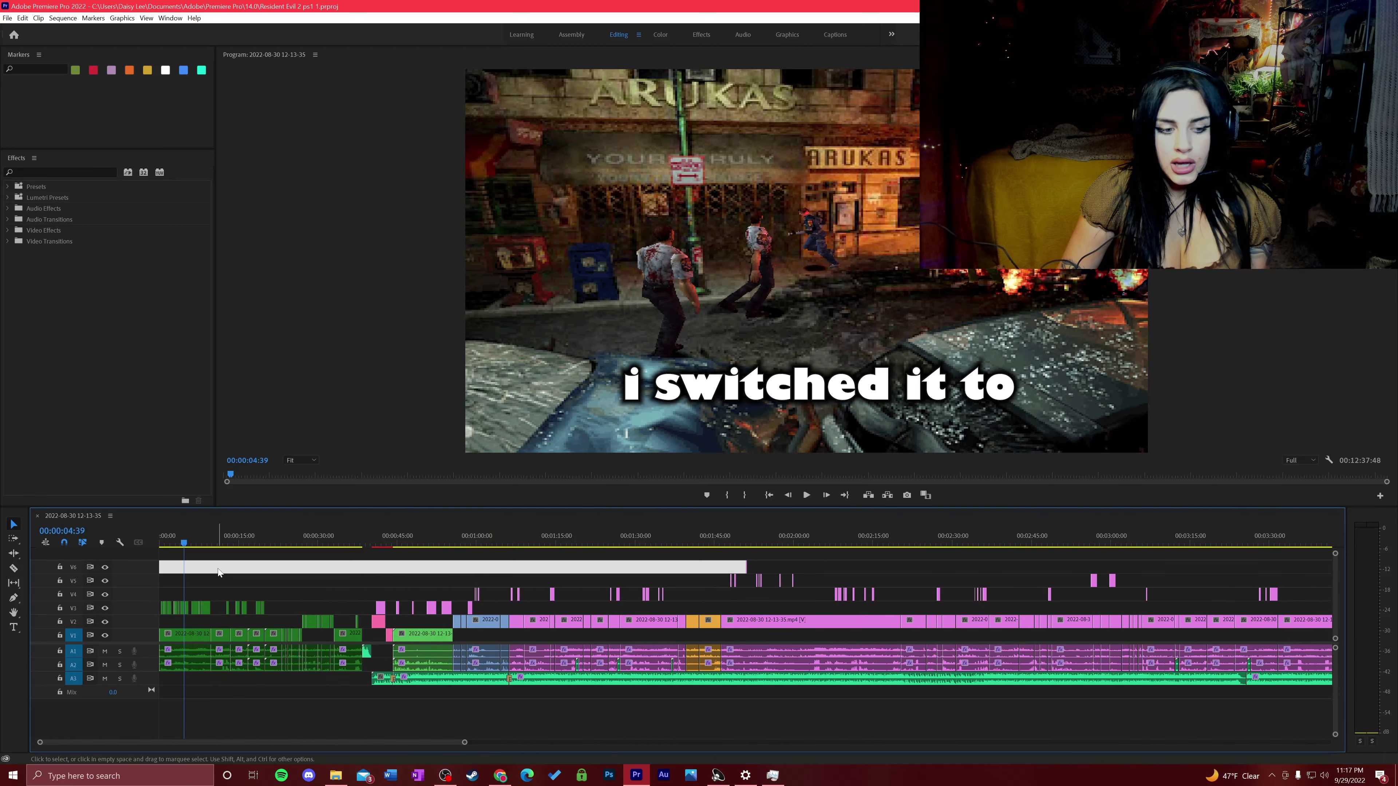
{"action": "left_click", "coordinate": [231, 532]}
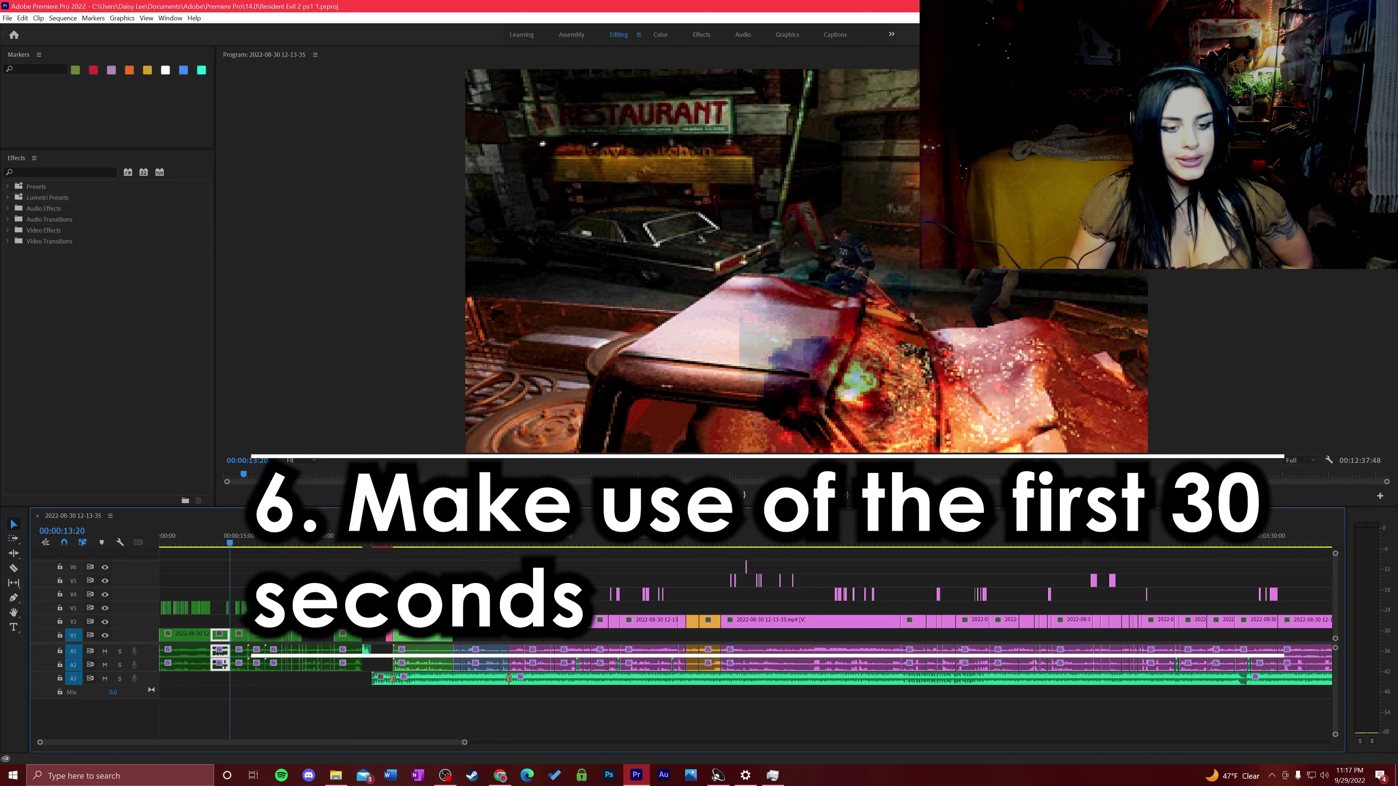
{"action": "left_click", "coordinate": [358, 543]}
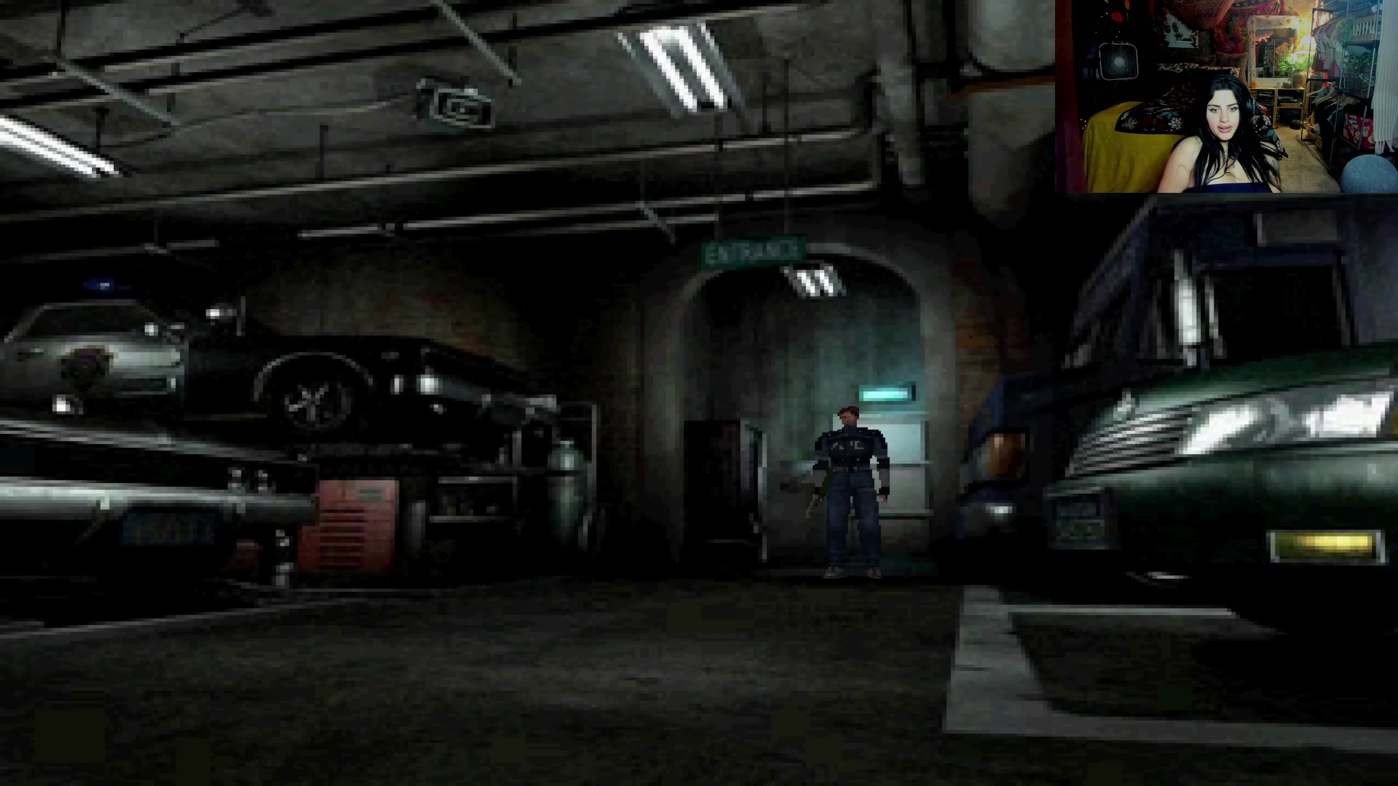
- Walk Leon to the hall's item box, step through its stored items, exit, and head into the corridor
{"action": "key", "text": "Up"}
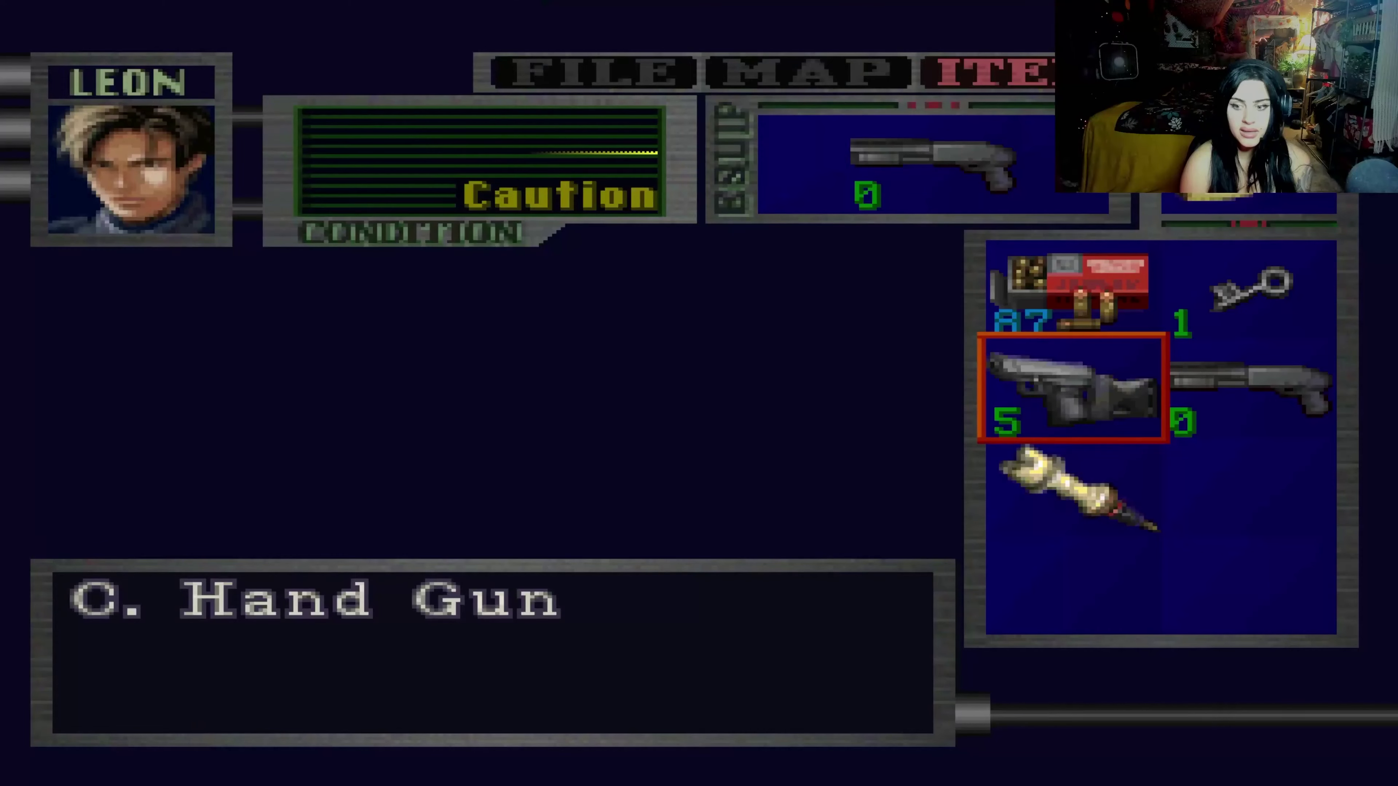
{"action": "key", "text": "Right"}
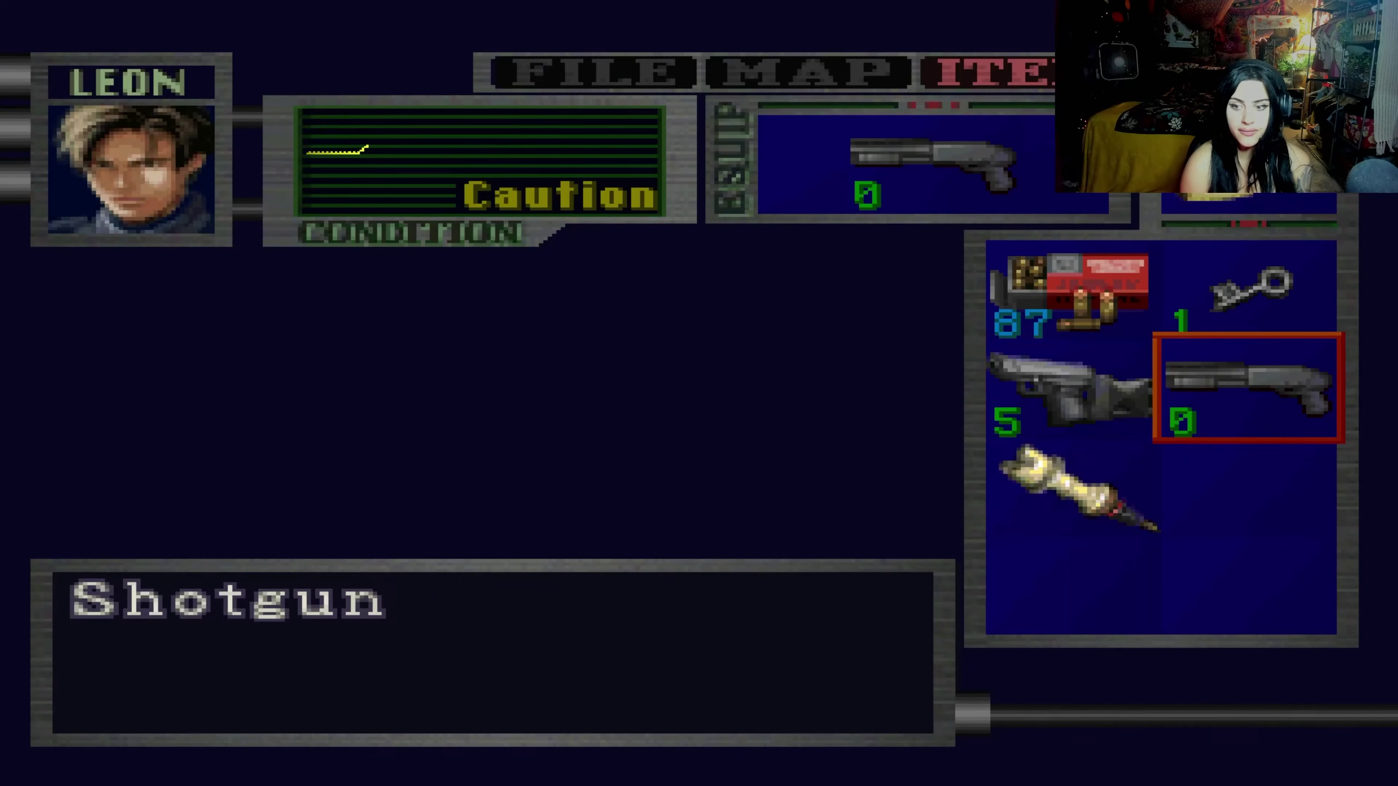
{"action": "key", "text": "Up"}
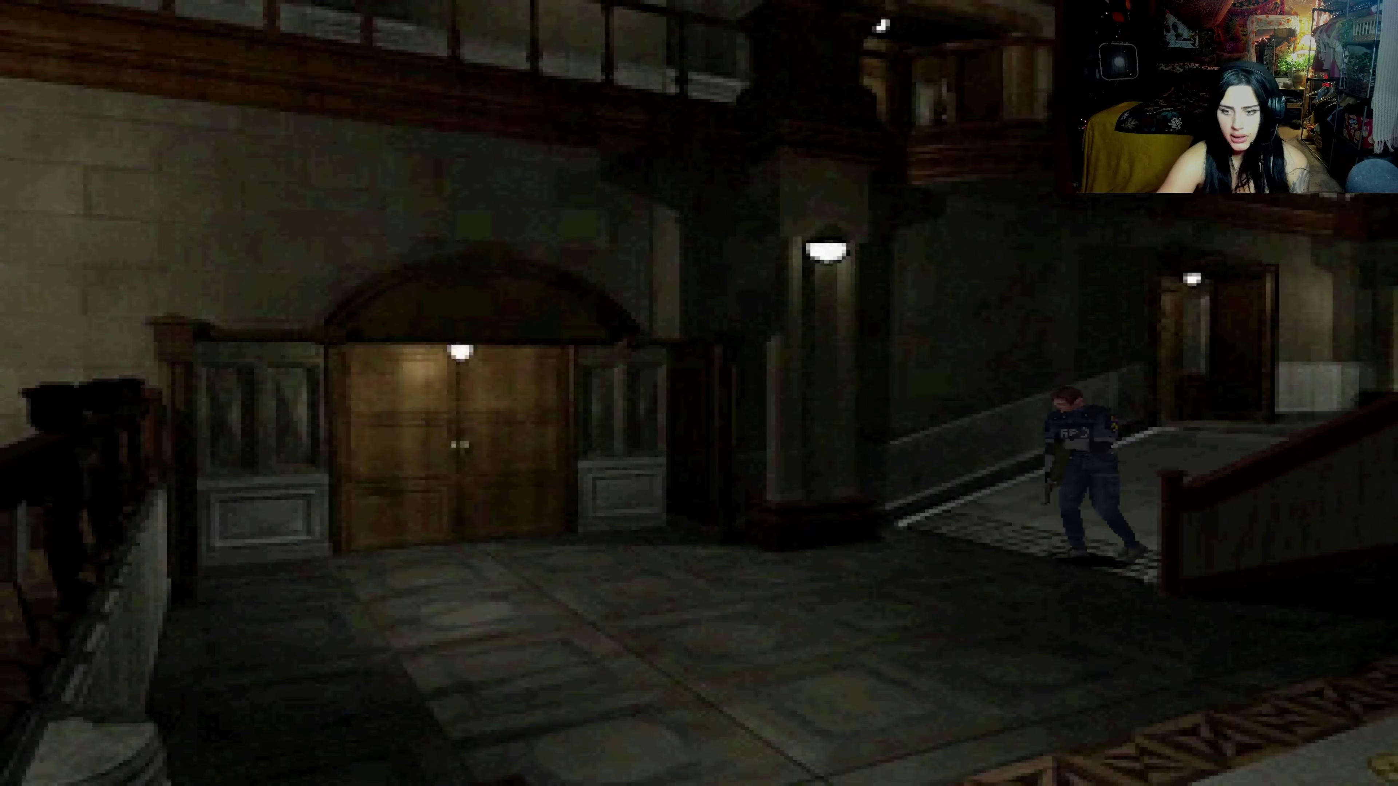
{"action": "key", "text": "Up"}
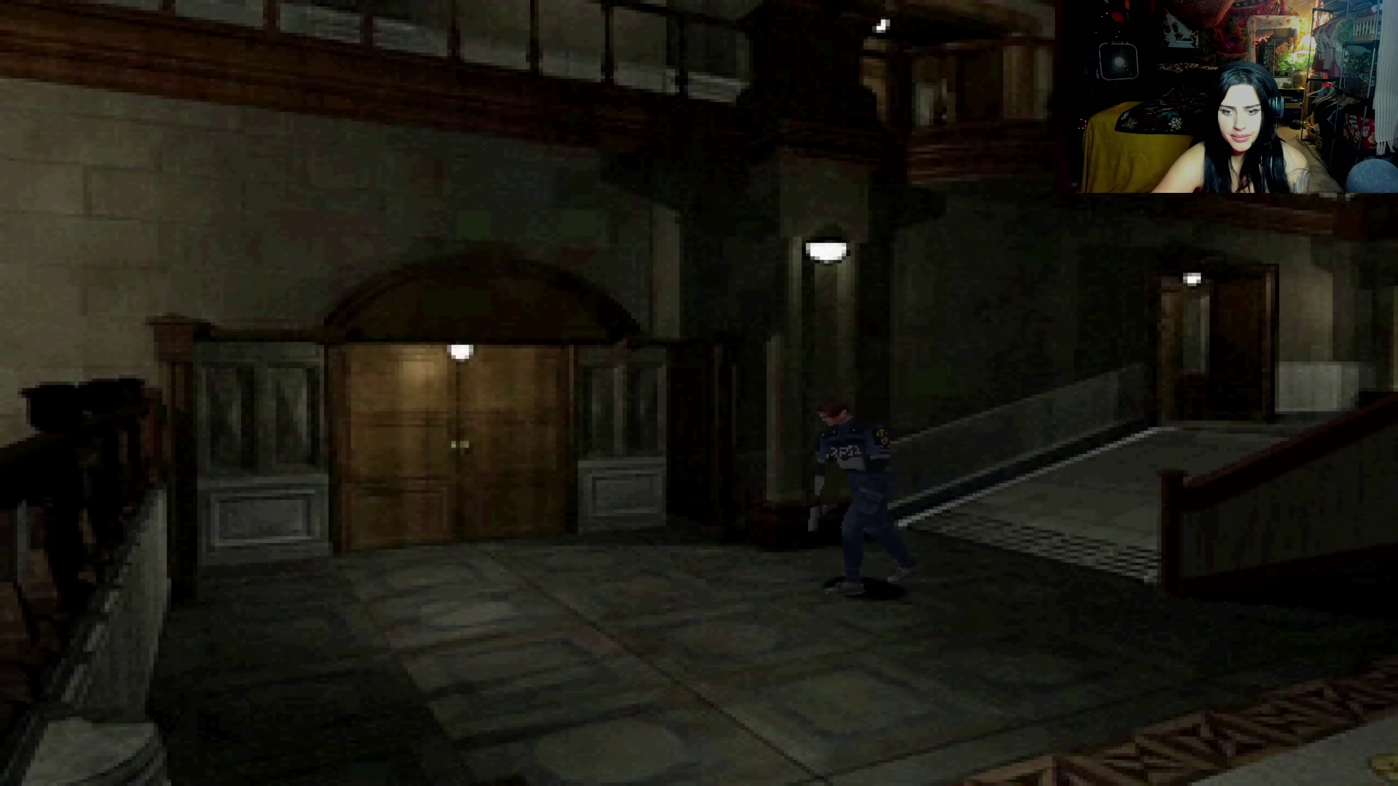
{"action": "key", "text": "Right"}
{"action": "key", "text": "Up"}
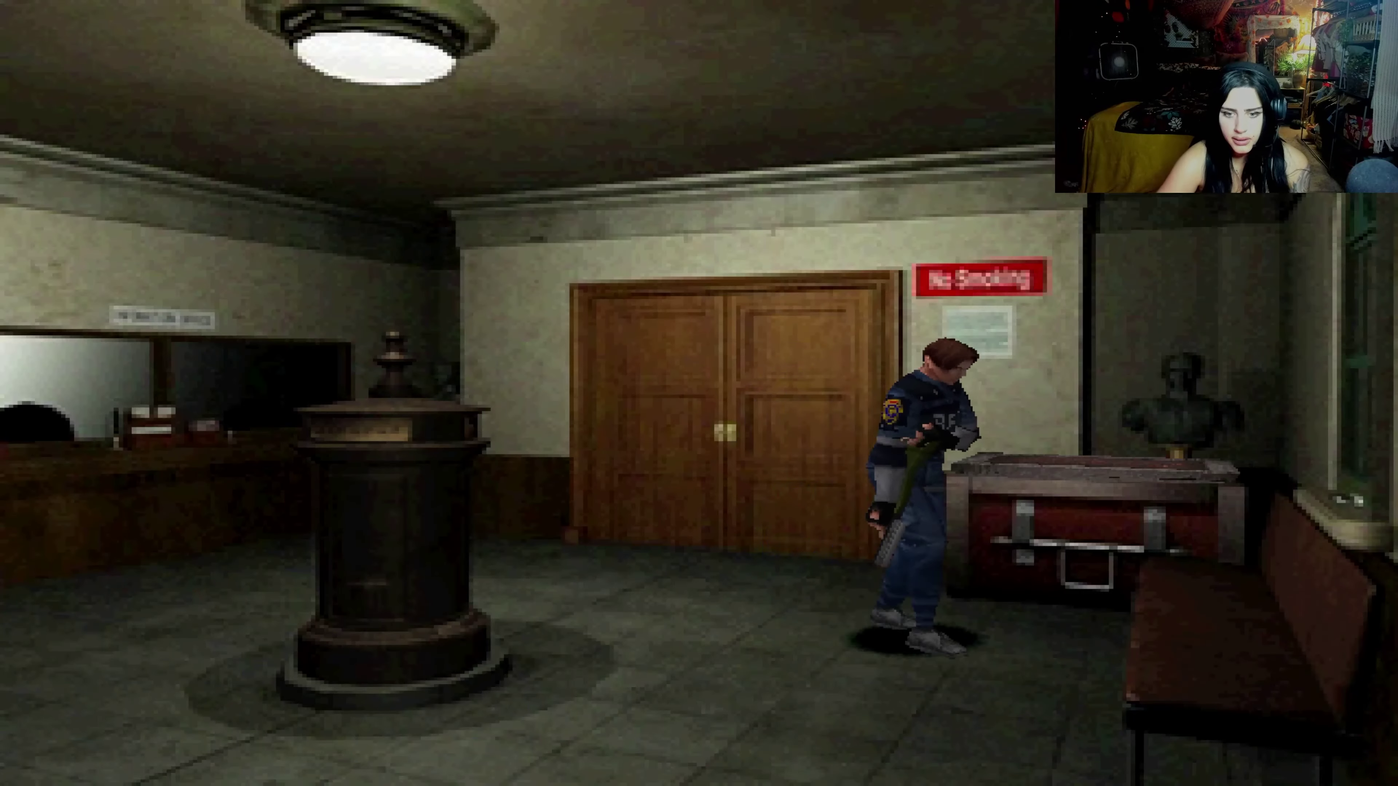
{"action": "key", "text": "Return"}
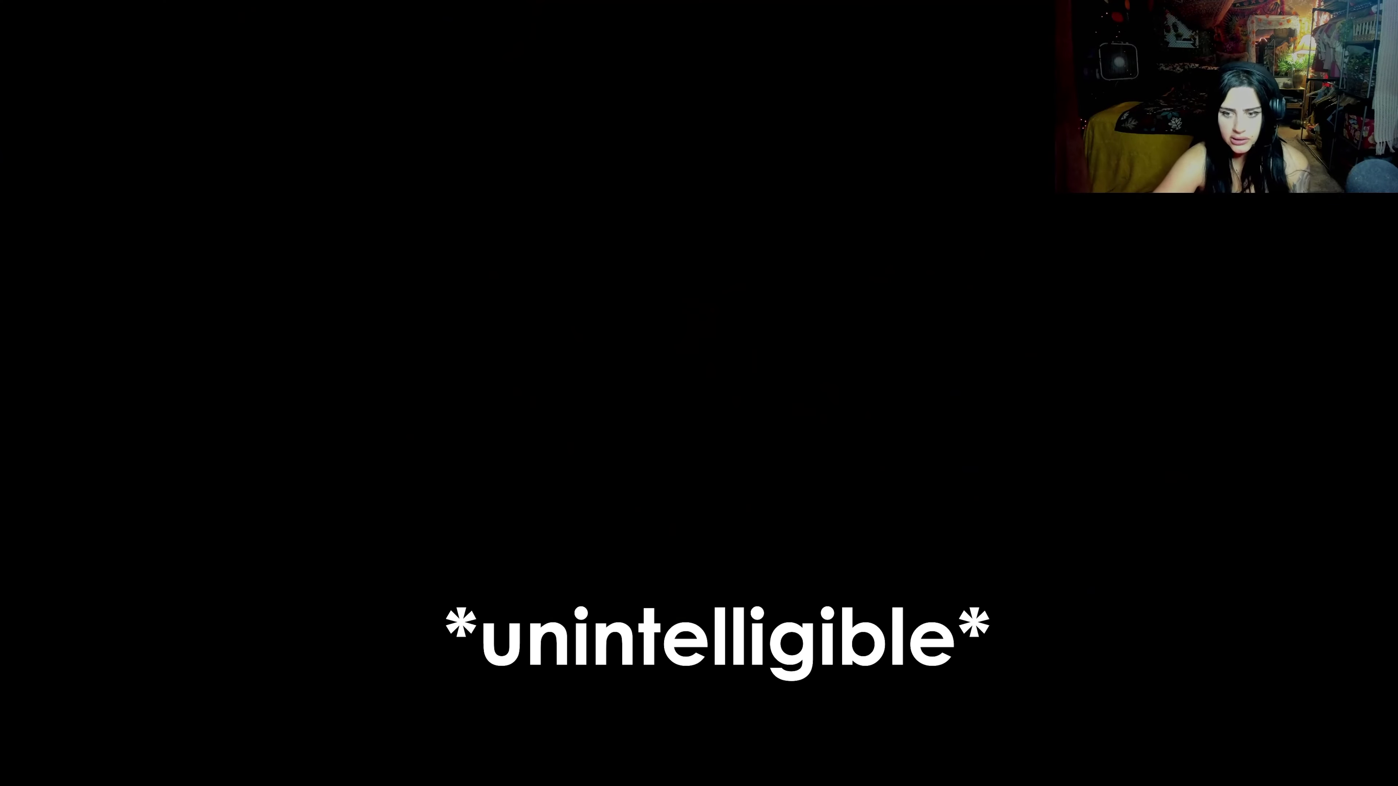
{"action": "key", "text": "Down"}
{"action": "key", "text": "Down"}
{"action": "key", "text": "Down"}
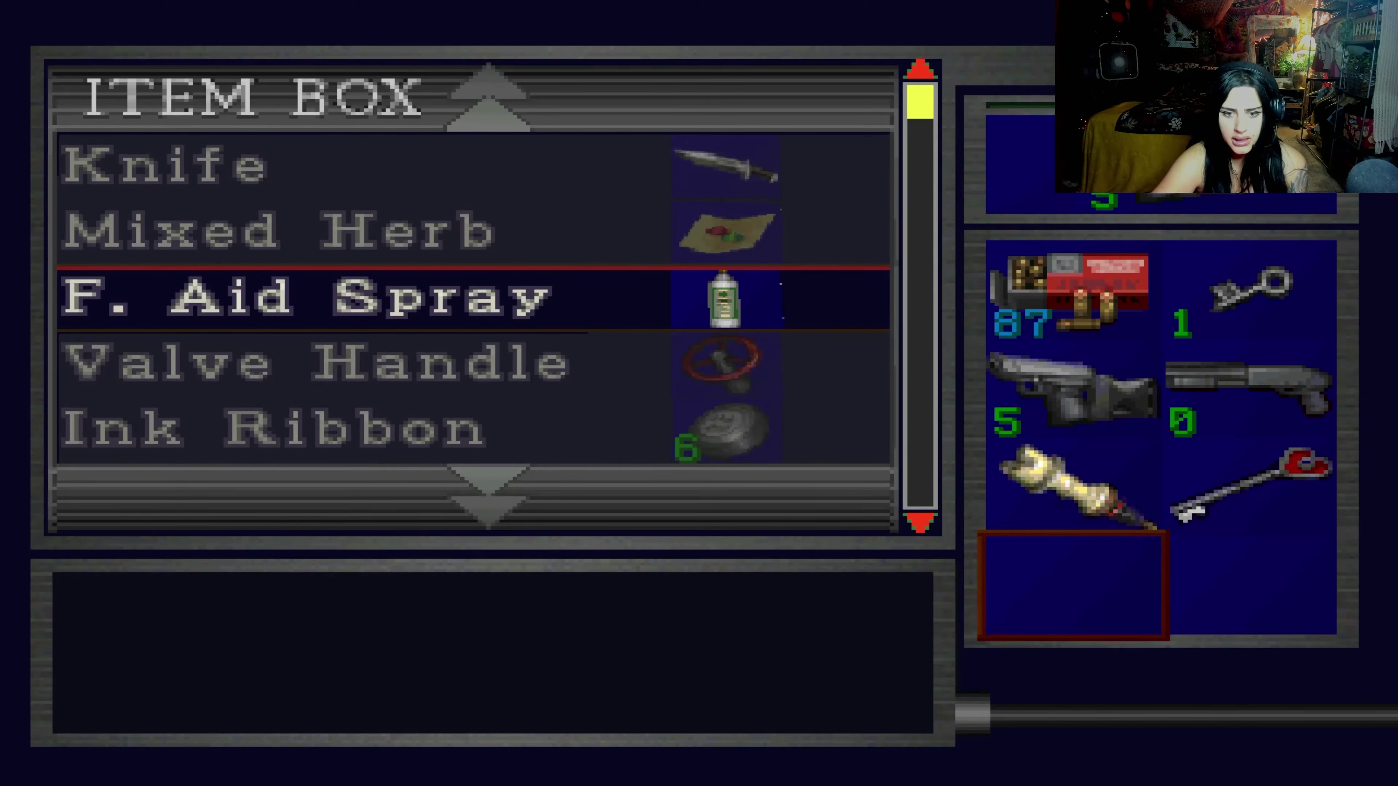
{"action": "key", "text": "Escape"}
{"action": "key", "text": "Up"}
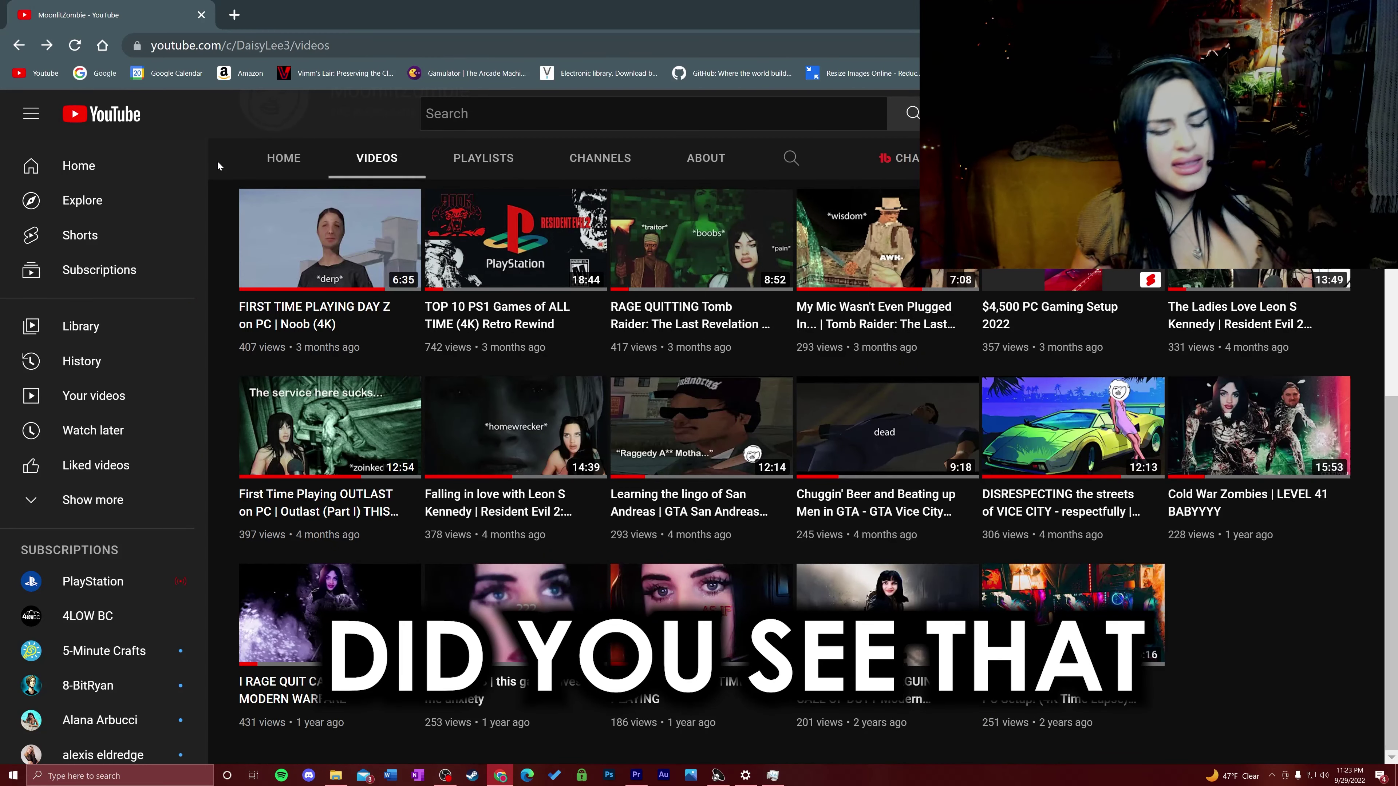
- Scroll the MoonlitZombie channel's Videos page back up to the top
{"action": "scroll", "coordinate": [445, 403], "scroll_direction": "up", "scroll_amount": 6}
{"action": "scroll", "coordinate": [445, 403], "scroll_direction": "down", "scroll_amount": 3}
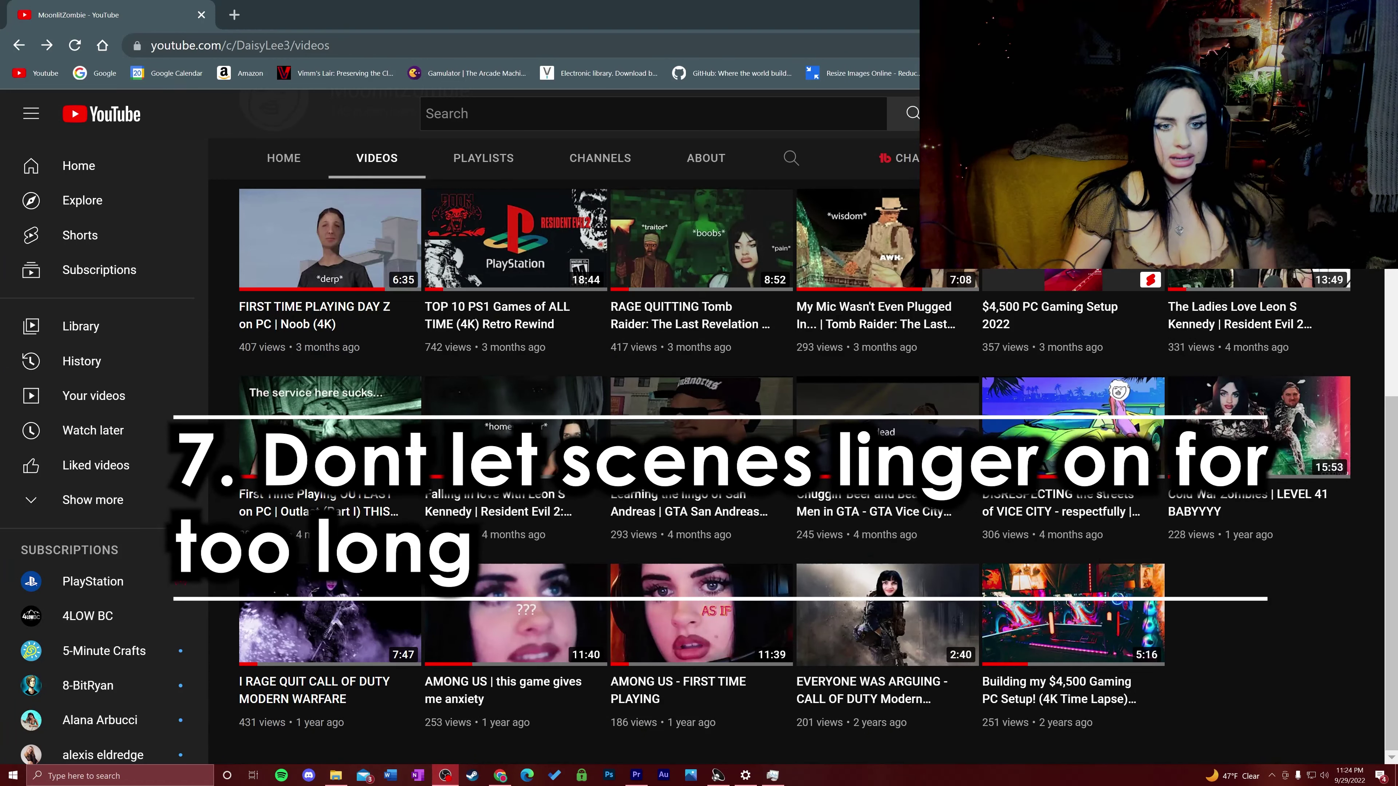
{"action": "scroll", "coordinate": [400, 421], "scroll_direction": "up", "scroll_amount": 10}
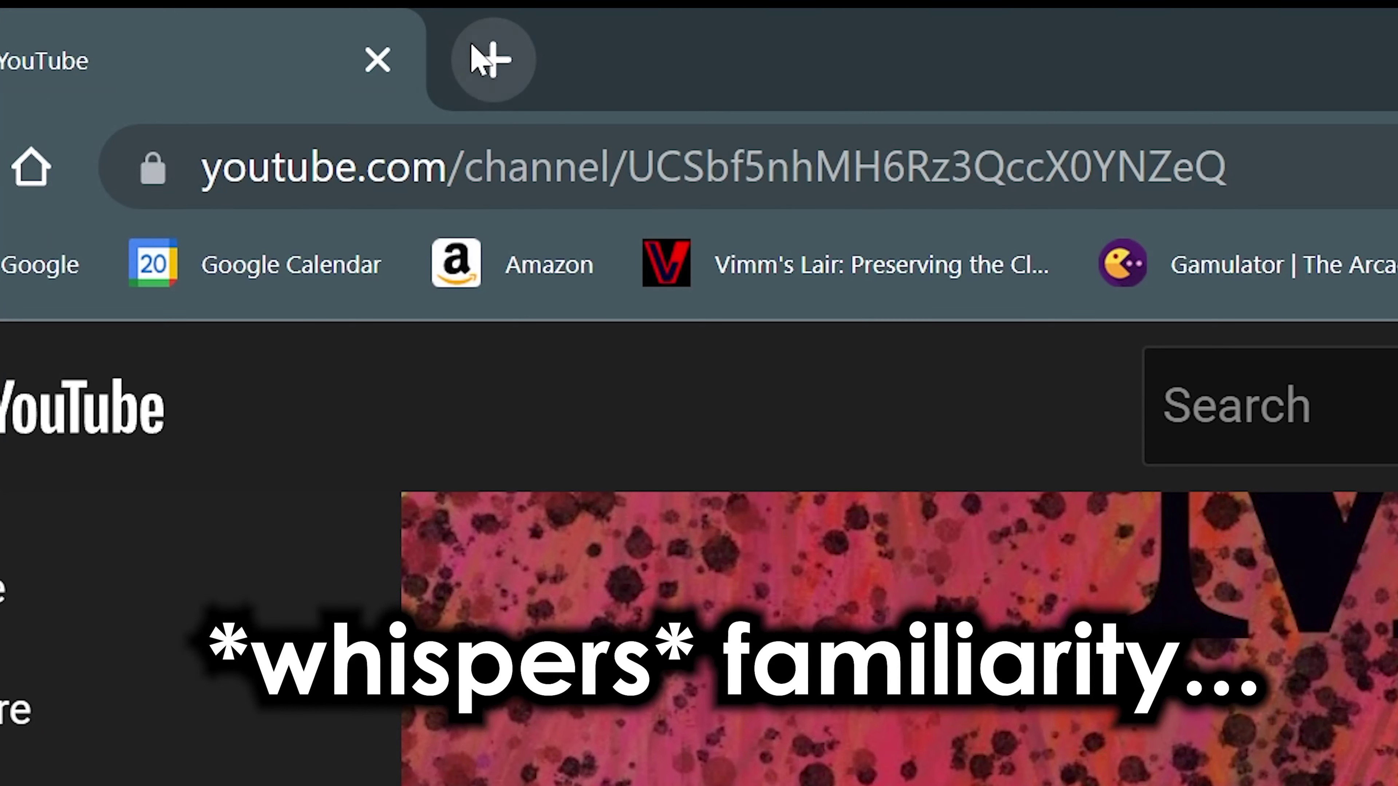
- Search 'familiarity' in a new DuckDuckGo tab, then return to the MoonlitZombie YouTube tab
{"action": "left_click", "coordinate": [479, 59]}
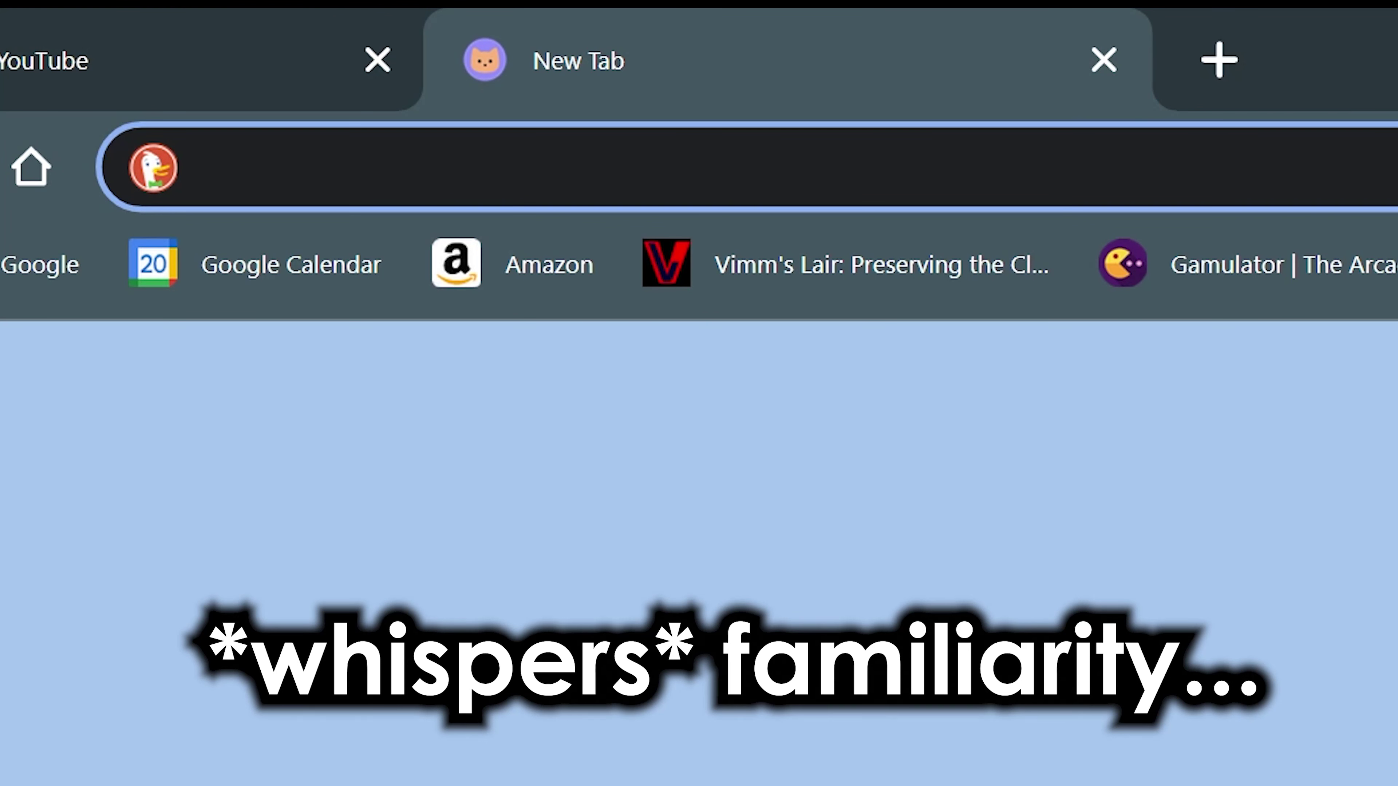
{"action": "type", "text": "familiarity"}
{"action": "key", "text": "Return"}
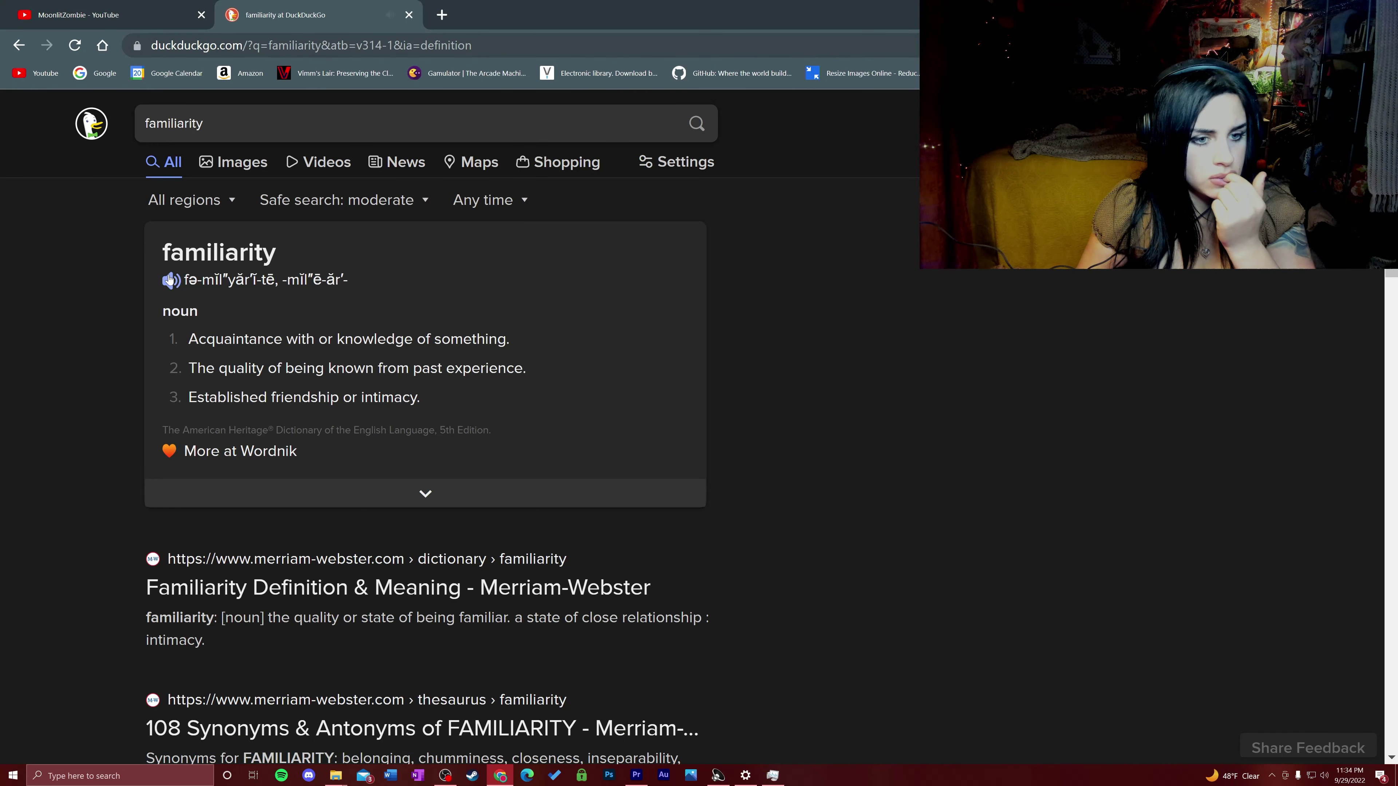
{"action": "left_click", "coordinate": [138, 15]}
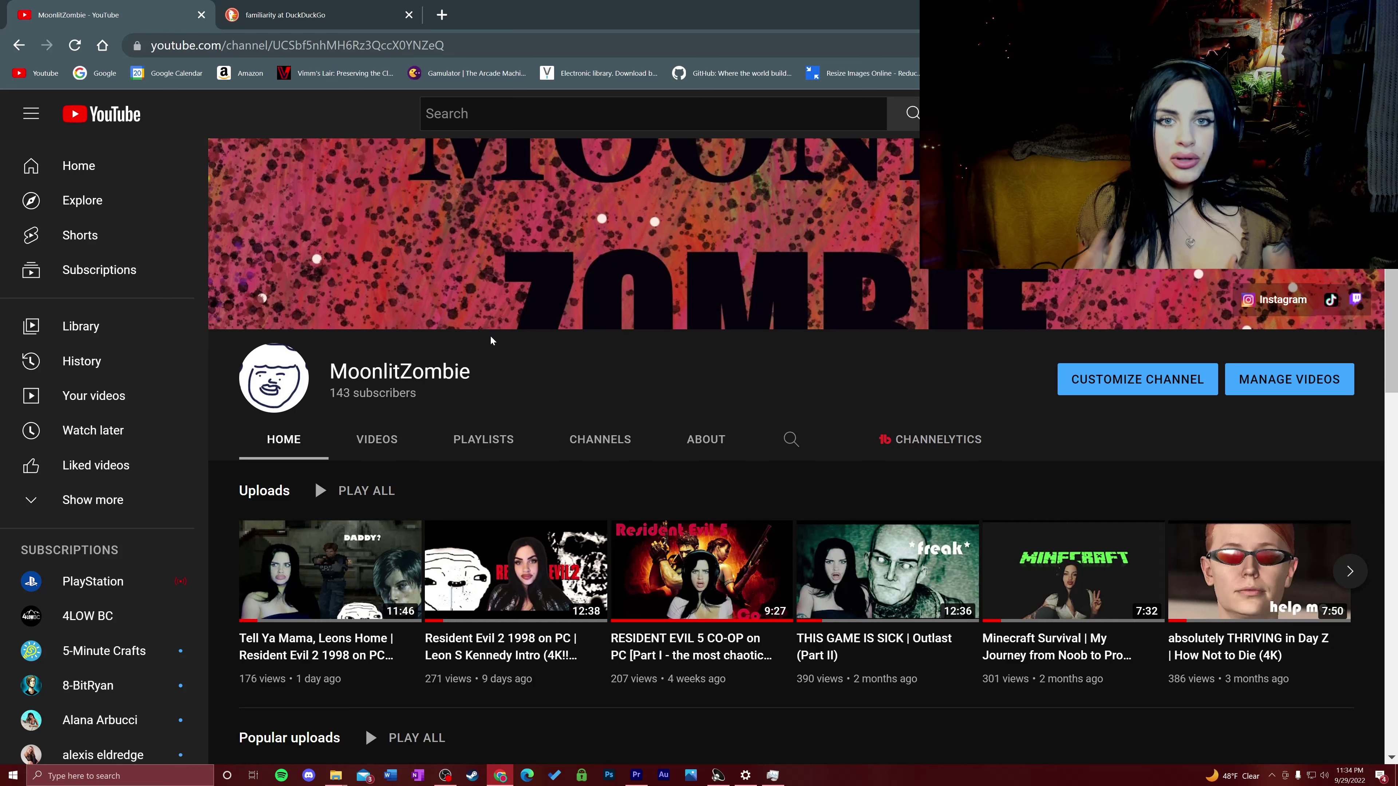
- Play 'Tell Ya Mama, Leons Home', seek to about 6:30, 7:51 and 1:27, then resume playback
{"action": "scroll", "coordinate": [490, 339], "scroll_direction": "down", "scroll_amount": 4}
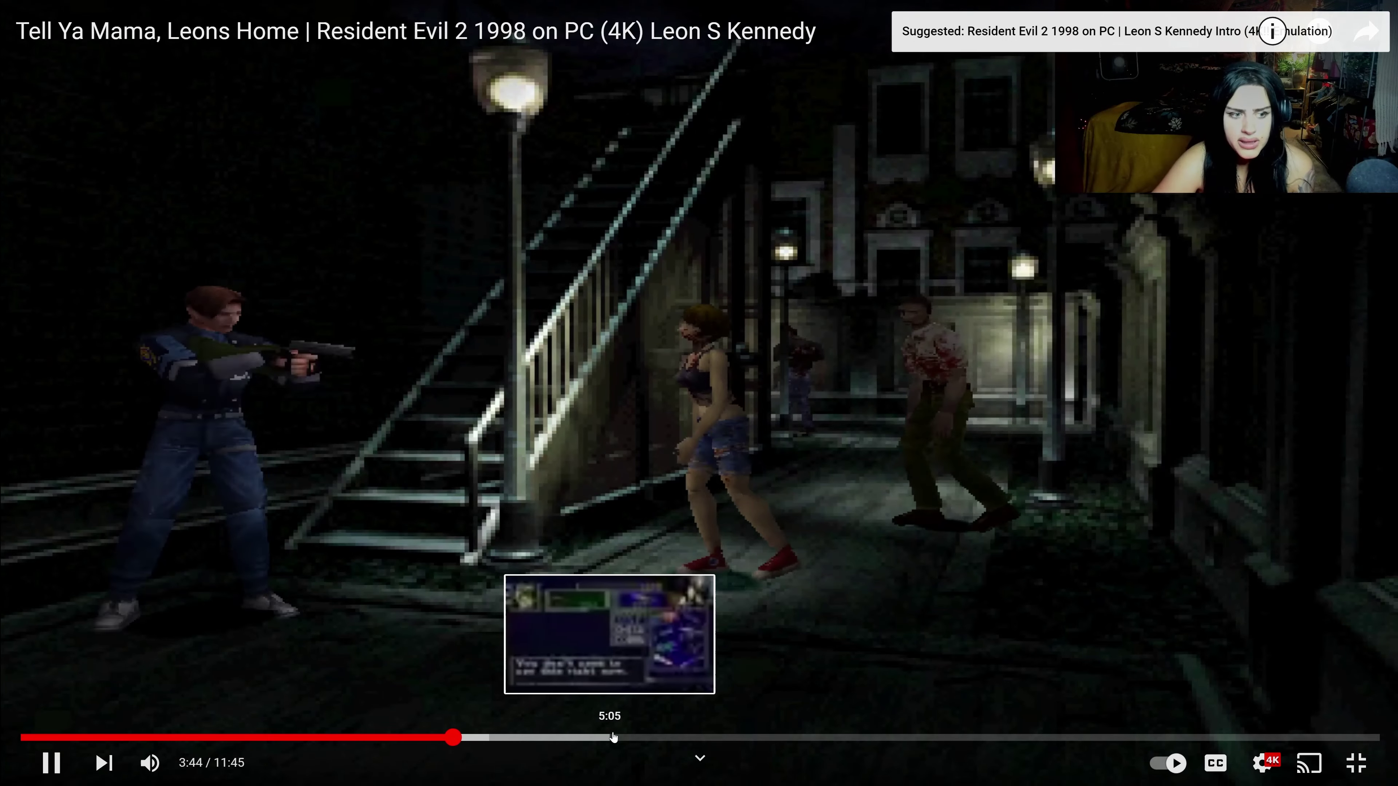
{"action": "left_click", "coordinate": [611, 737]}
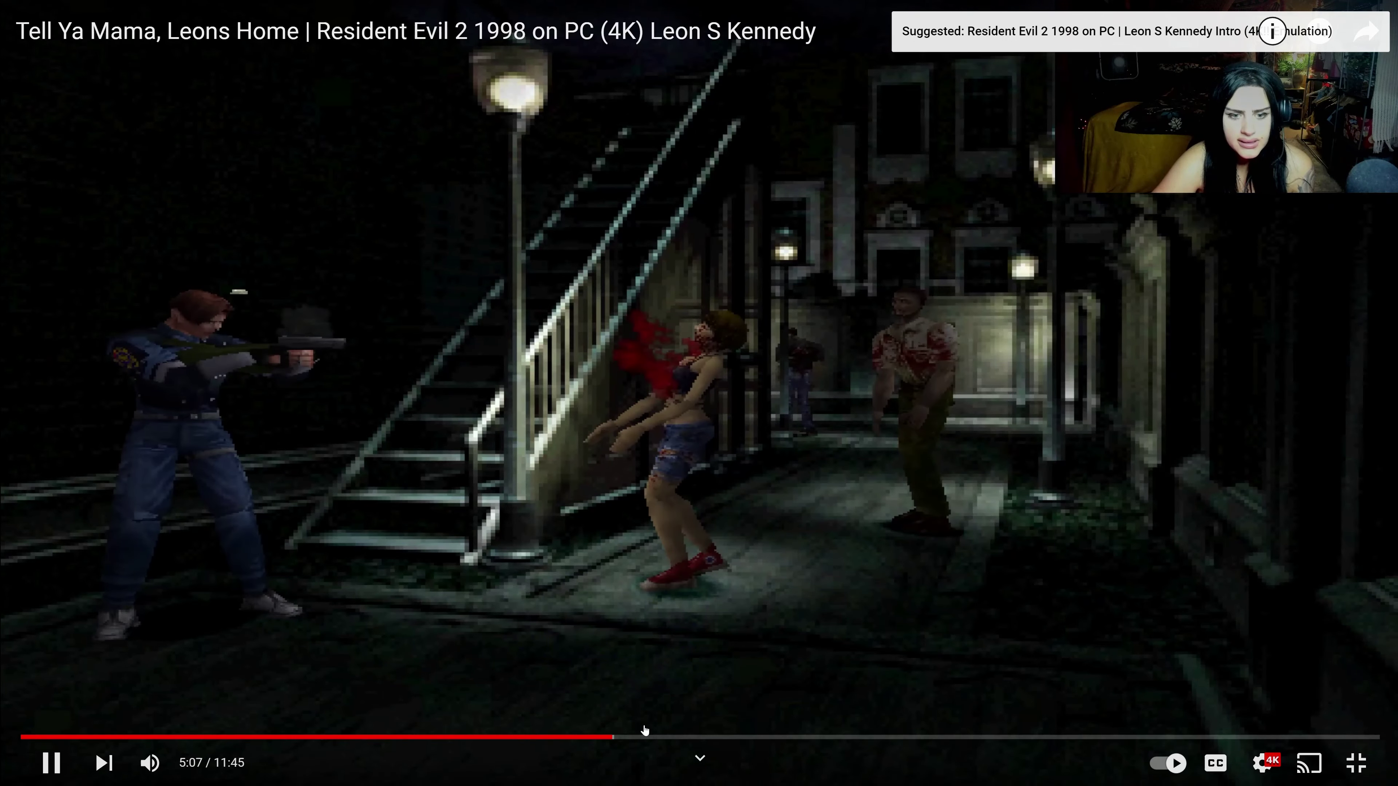
{"action": "left_click", "coordinate": [777, 737]}
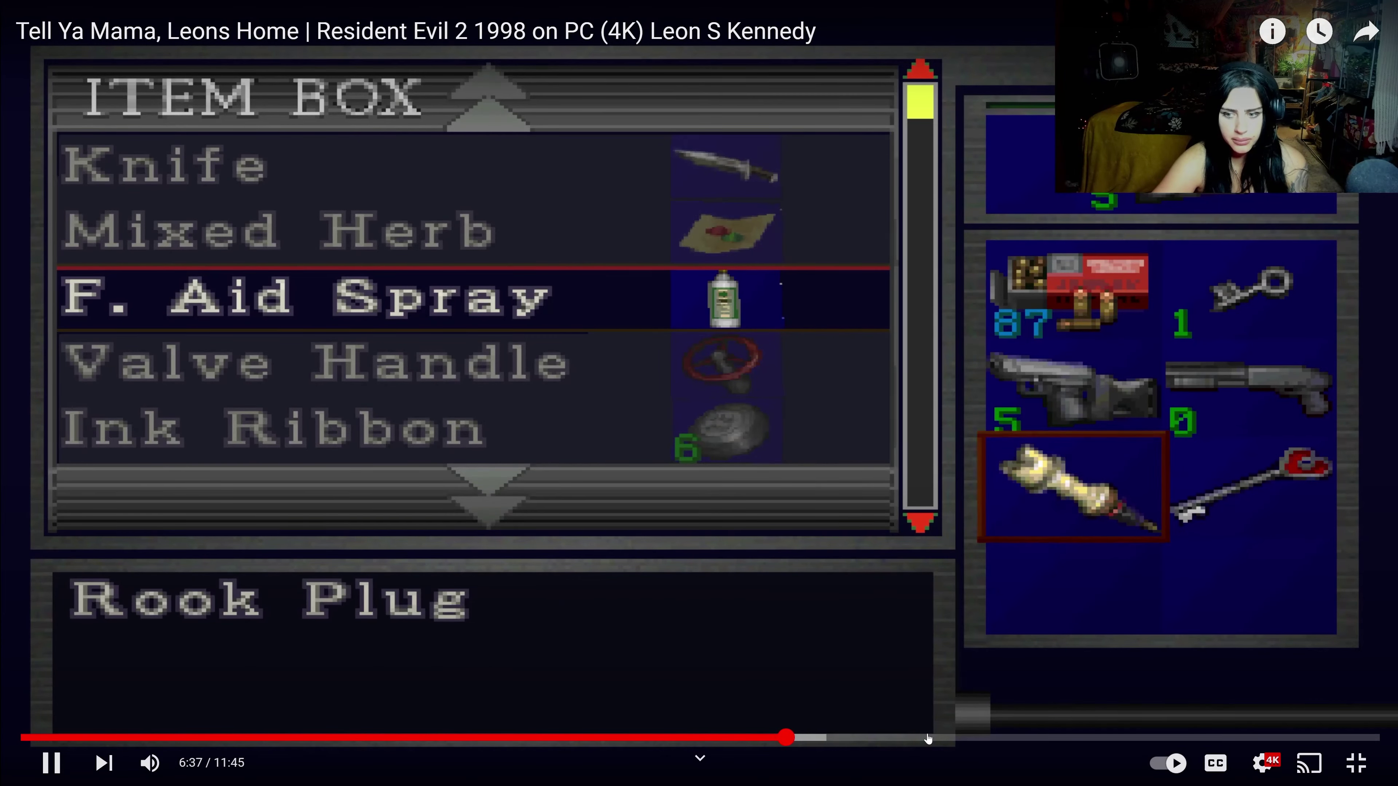
{"action": "left_click", "coordinate": [929, 738]}
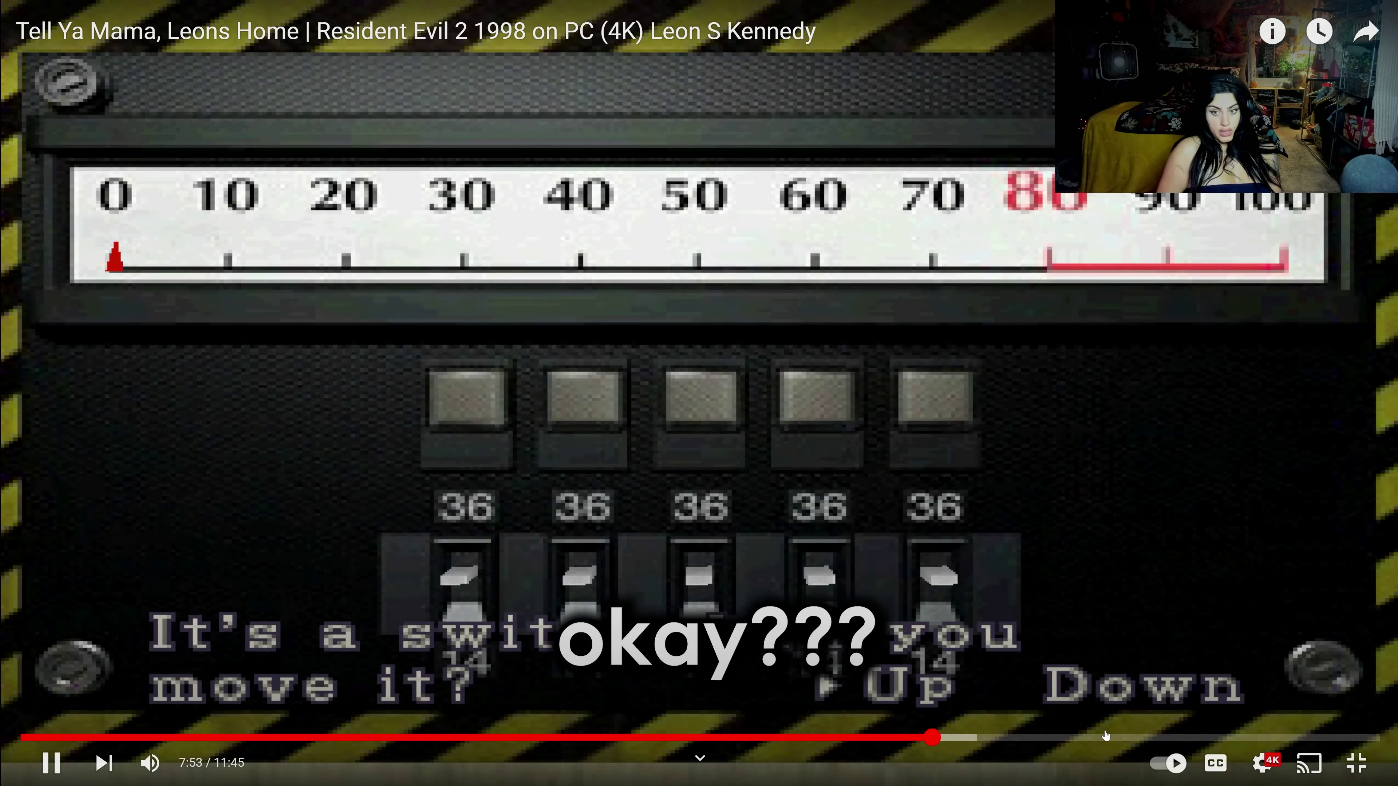
{"action": "left_click", "coordinate": [190, 738]}
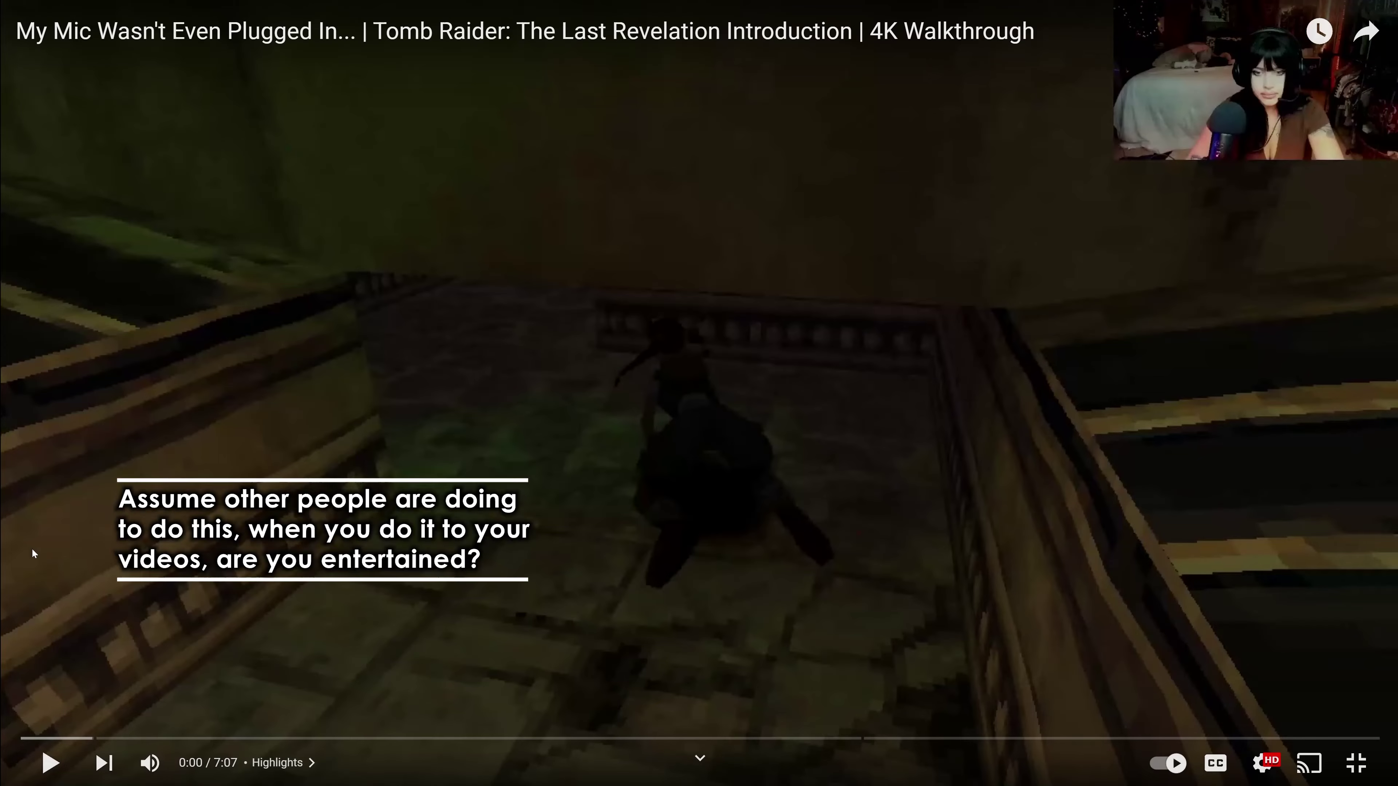
{"action": "left_click", "coordinate": [50, 763]}
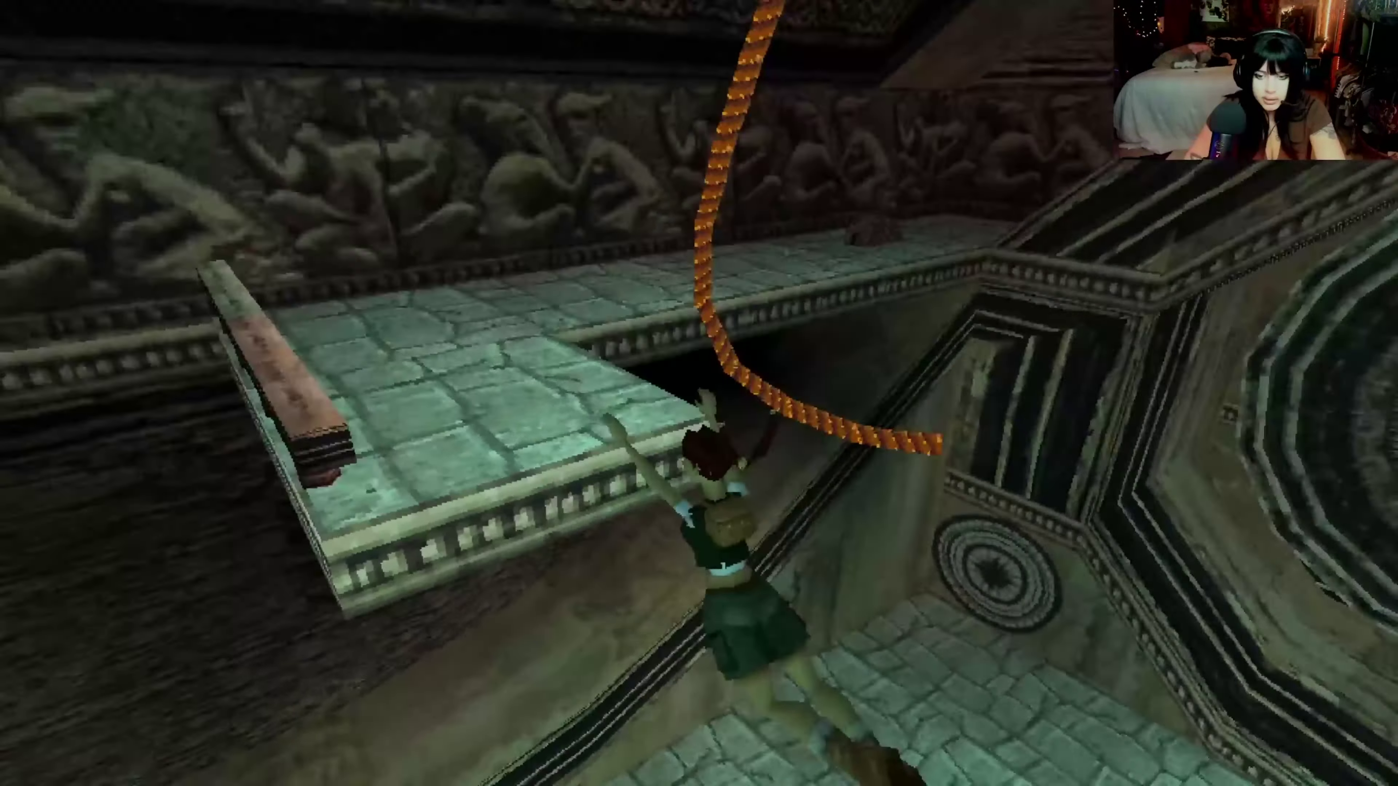
- Pause and resume the Tomb Raider video, then jump to 1:36, 3:01 and The Dreaded Rope Swing at 4:48
{"action": "key", "text": "space"}
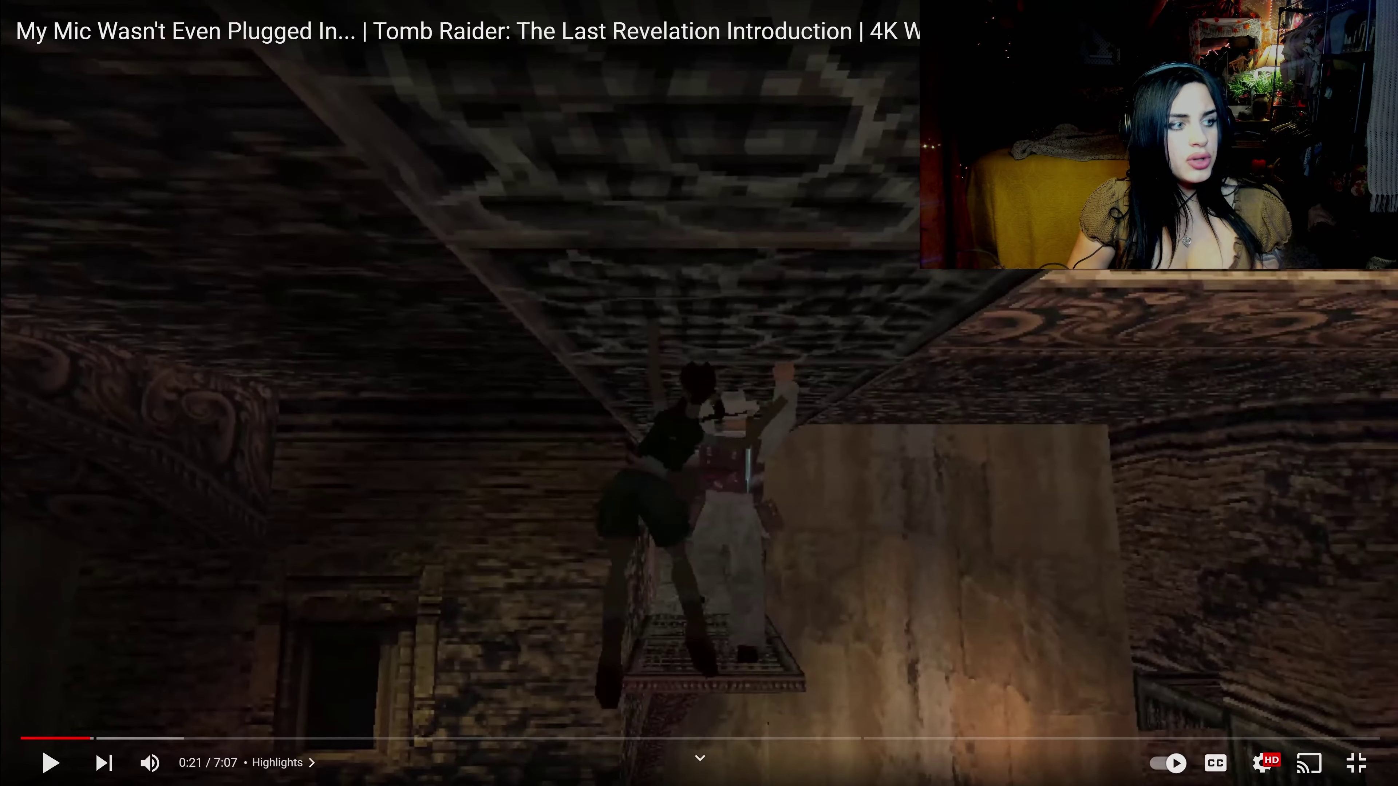
{"action": "left_click", "coordinate": [592, 635]}
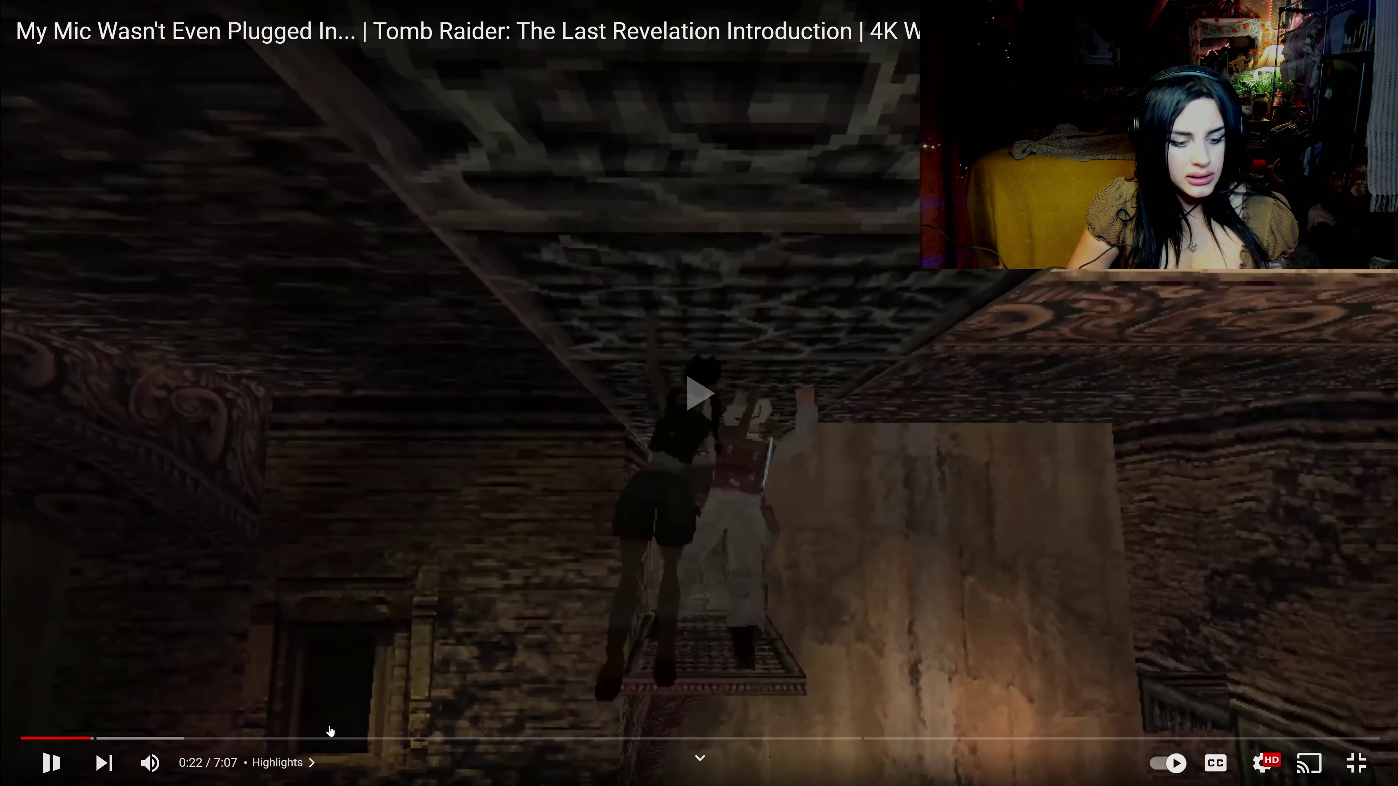
{"action": "left_click", "coordinate": [324, 738]}
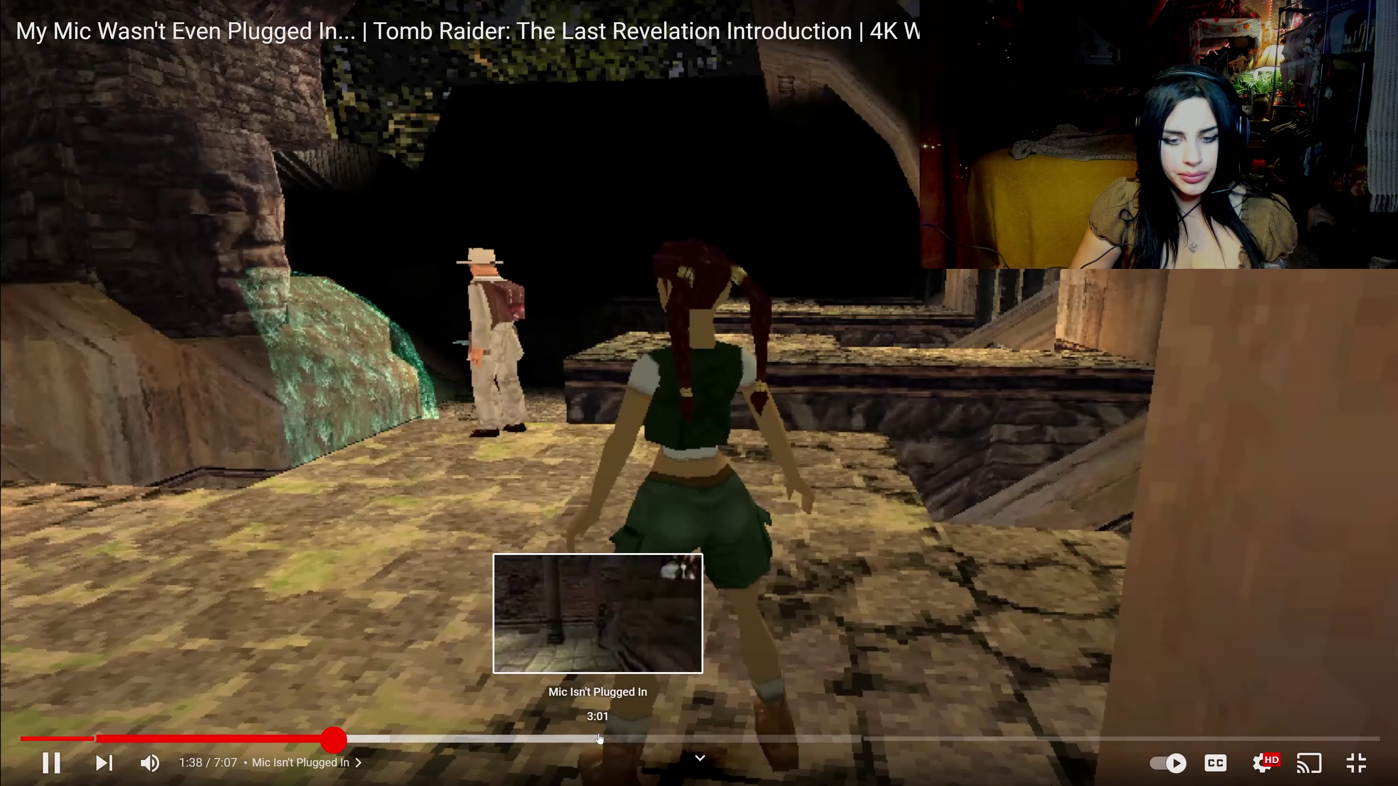
{"action": "left_click", "coordinate": [597, 738]}
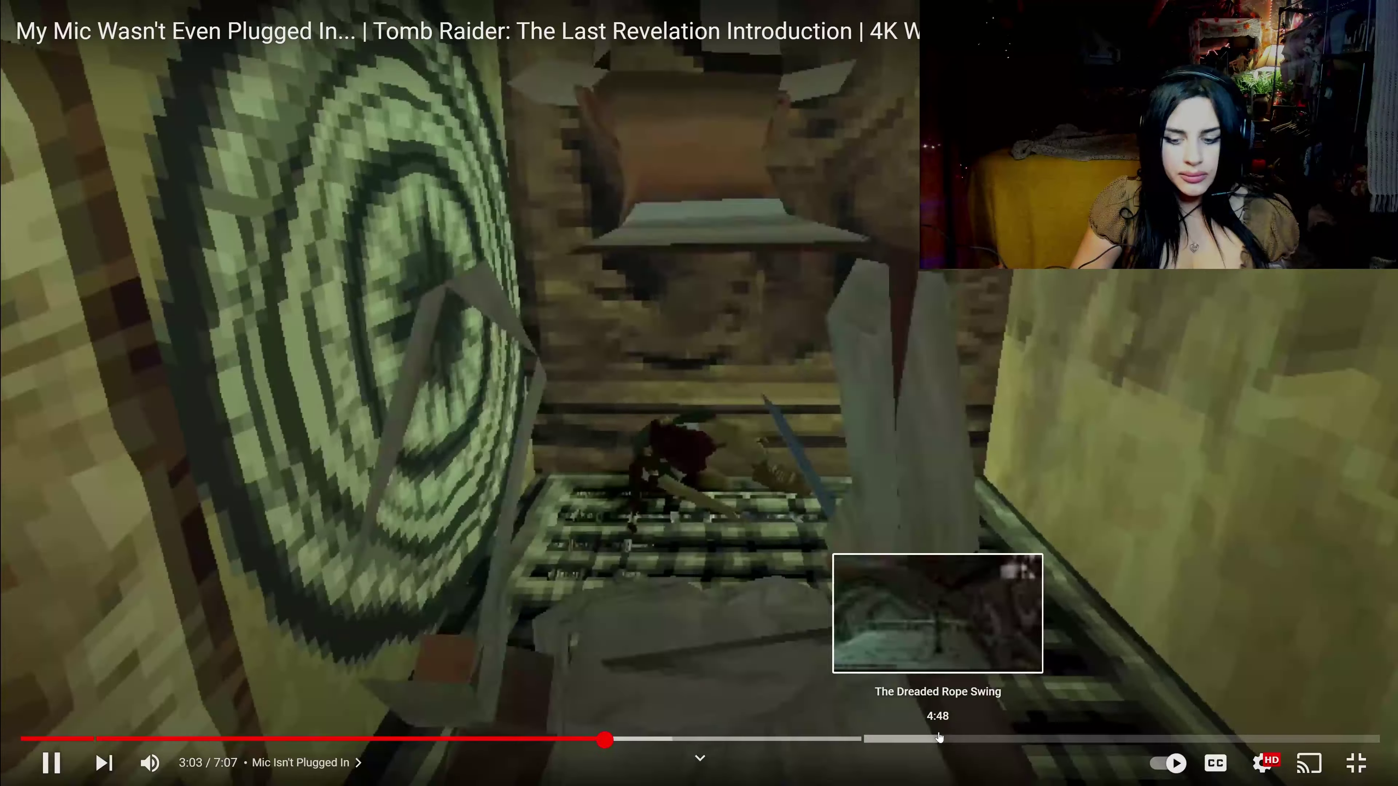
{"action": "left_click", "coordinate": [937, 738]}
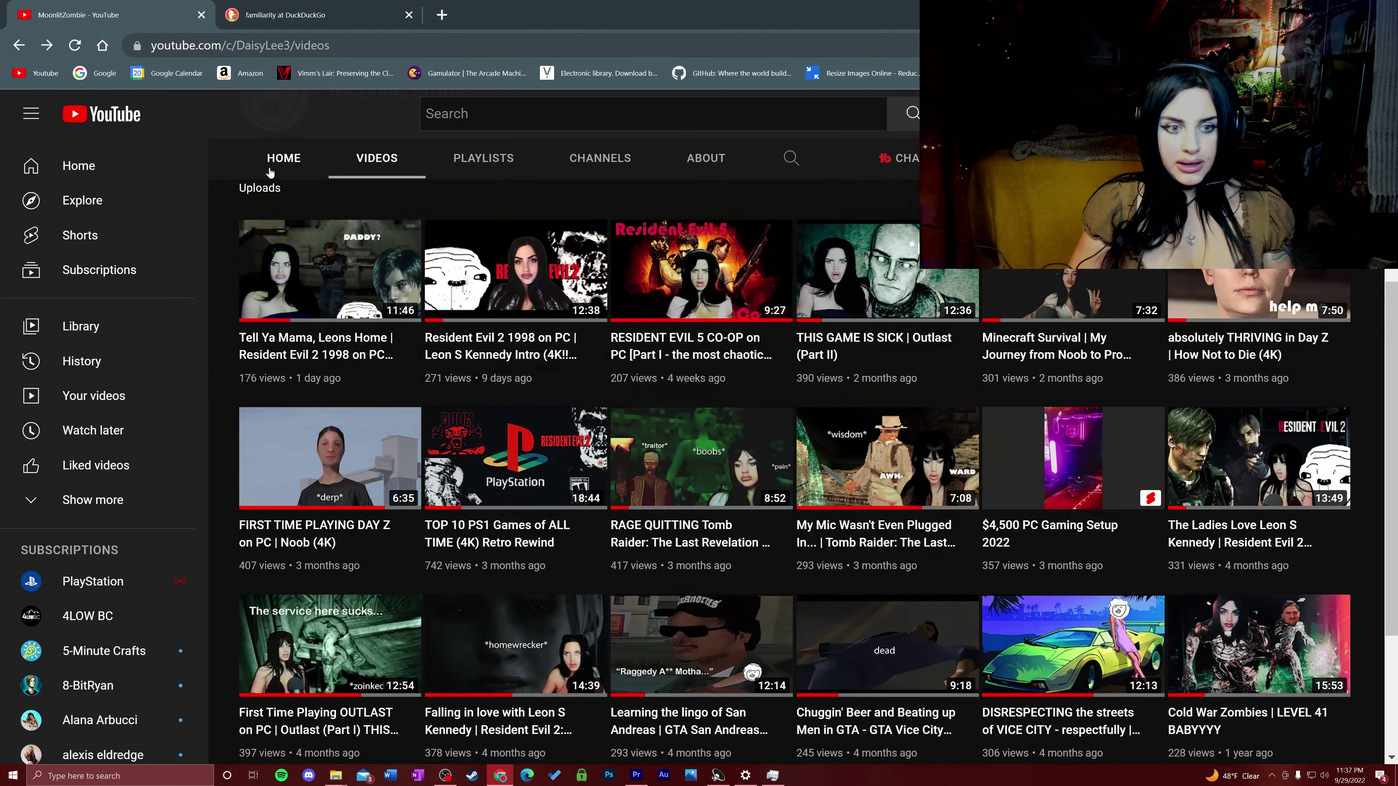
{"action": "scroll", "coordinate": [318, 406], "scroll_direction": "up", "scroll_amount": 5}
{"action": "scroll", "coordinate": [307, 324], "scroll_direction": "down", "scroll_amount": 3}
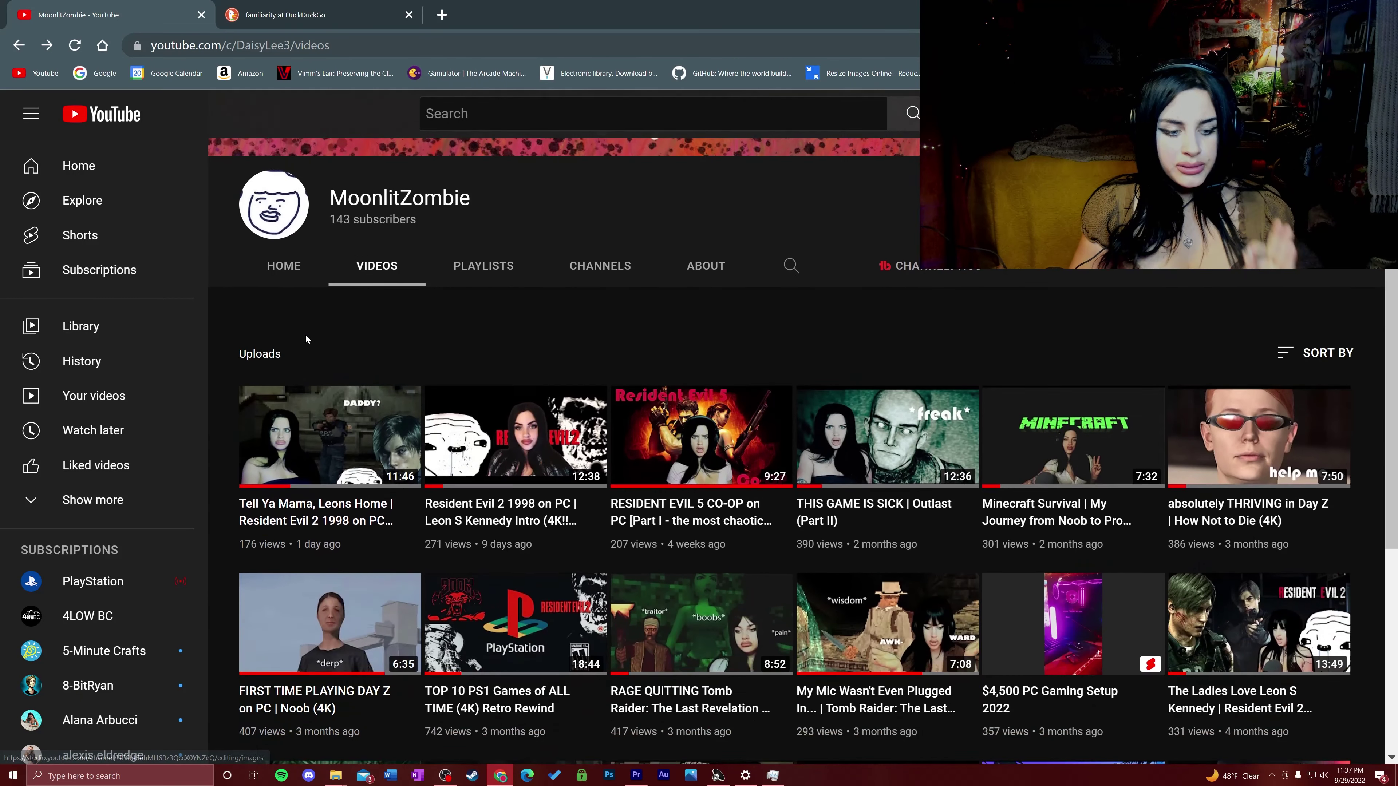
{"action": "scroll", "coordinate": [303, 412], "scroll_direction": "up", "scroll_amount": 3}
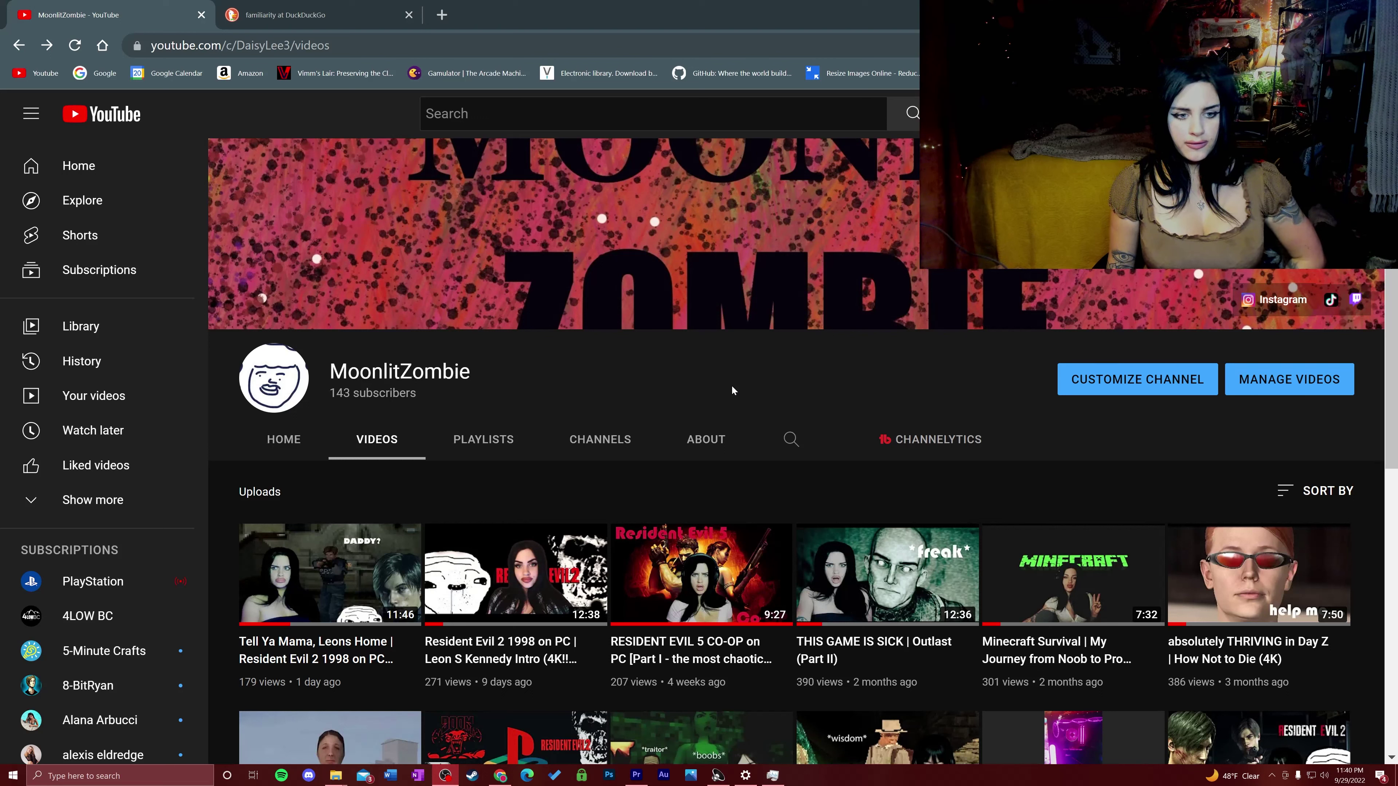
{"action": "left_click", "coordinate": [304, 379]}
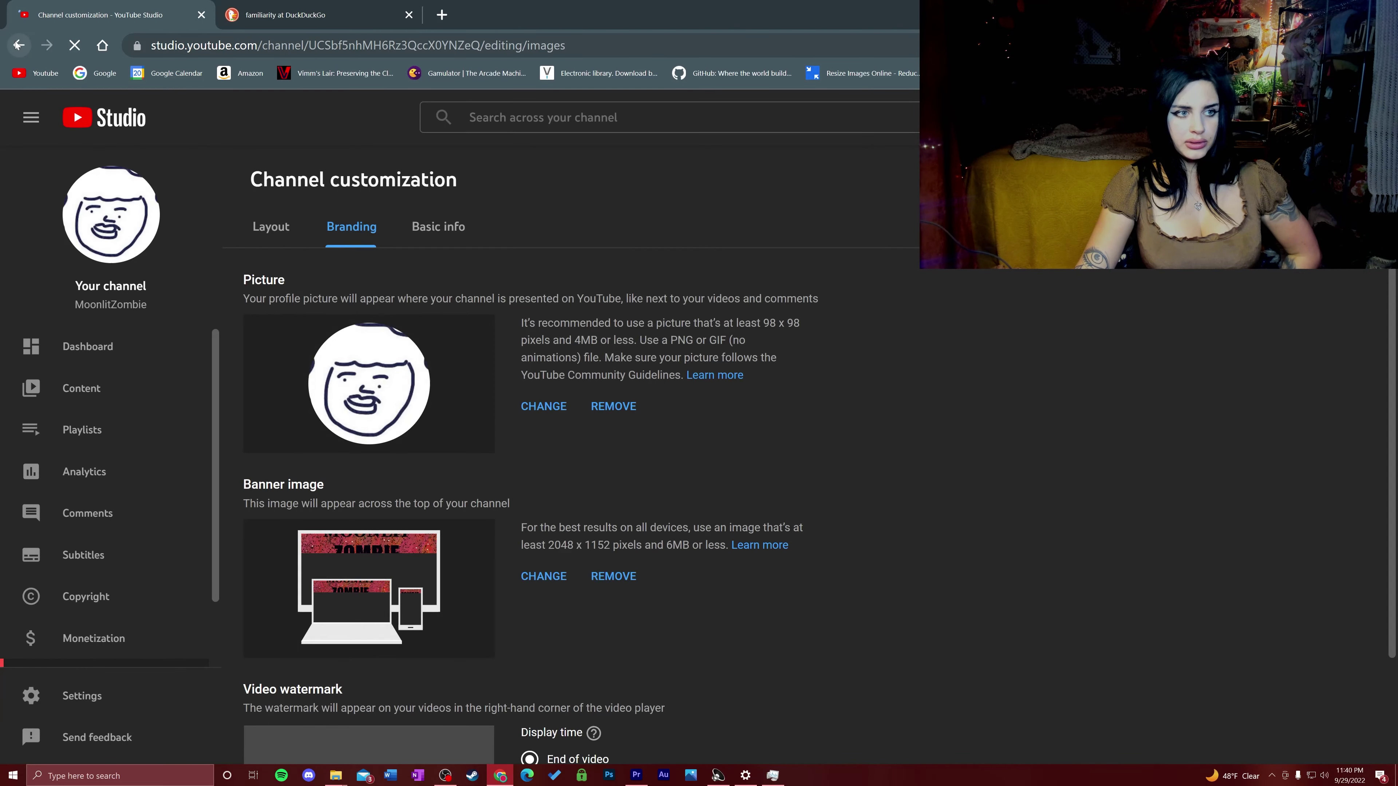
{"action": "key", "text": "alt+Left"}
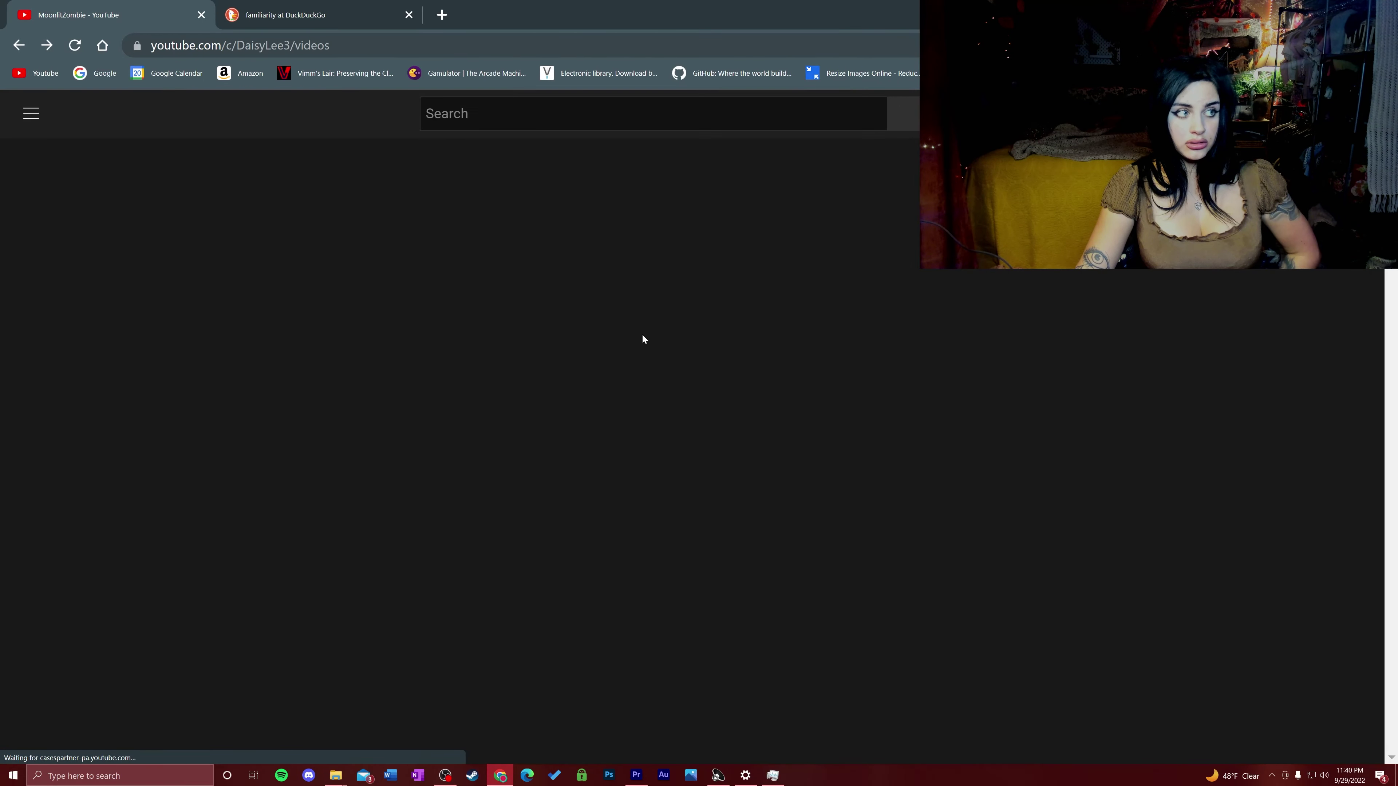